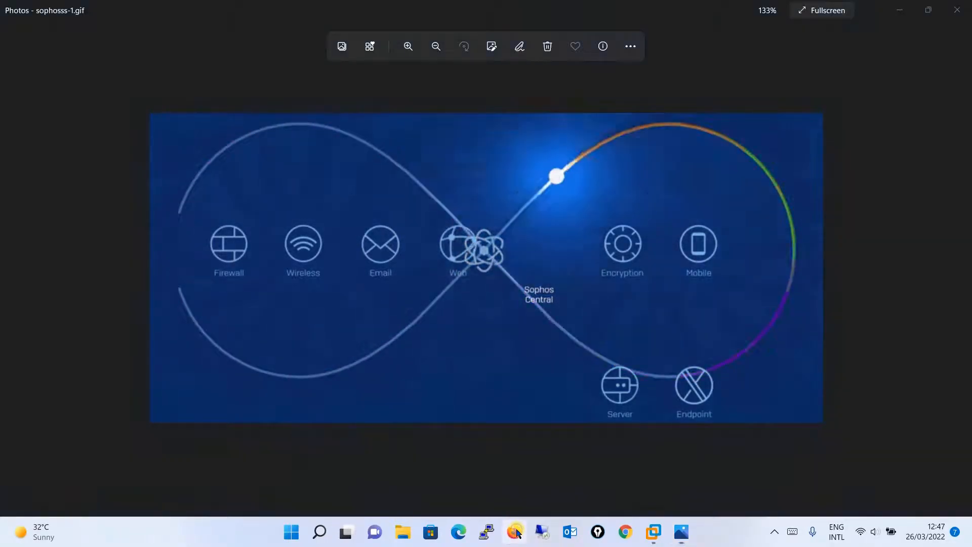
Step: Switch to Firefox and go to the Sophos website at sophos.com
left_click(517, 533)
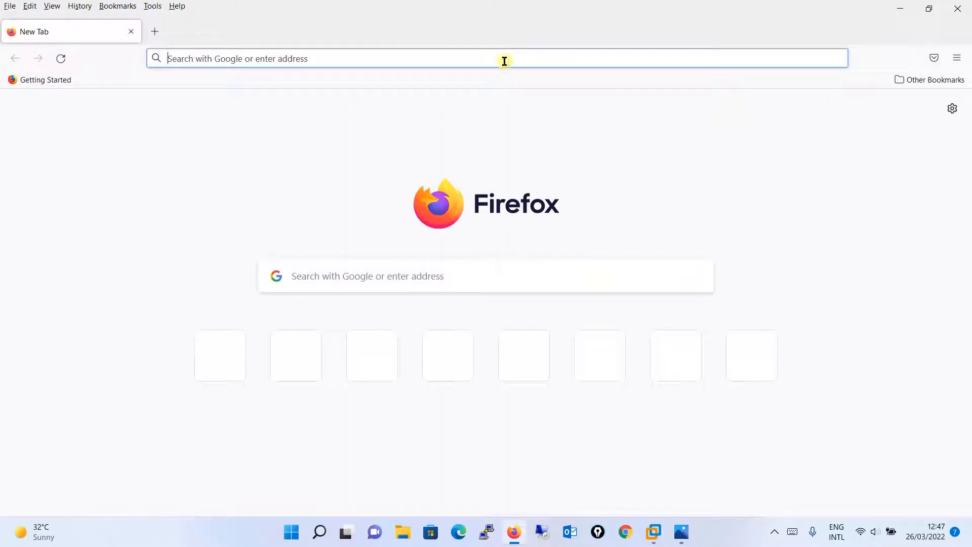
left_click(503, 59)
type("sophos")
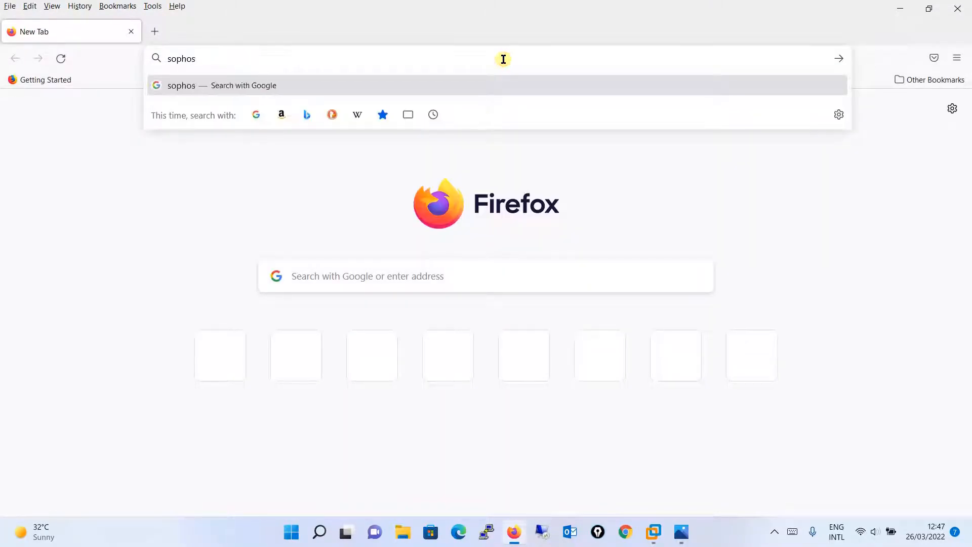
key("Return")
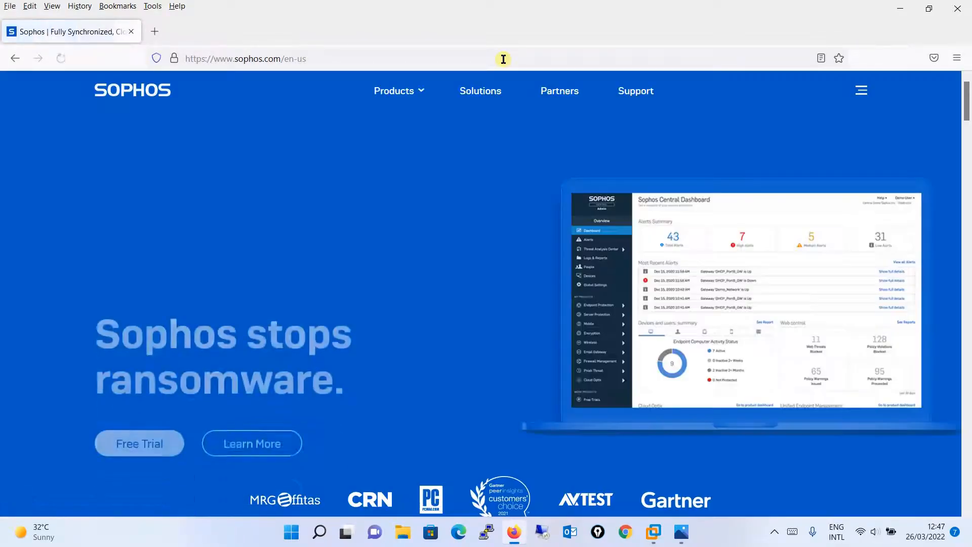
Step: Find the Sophos Central Management Console among all products and open its free trial registration form
left_click(420, 91)
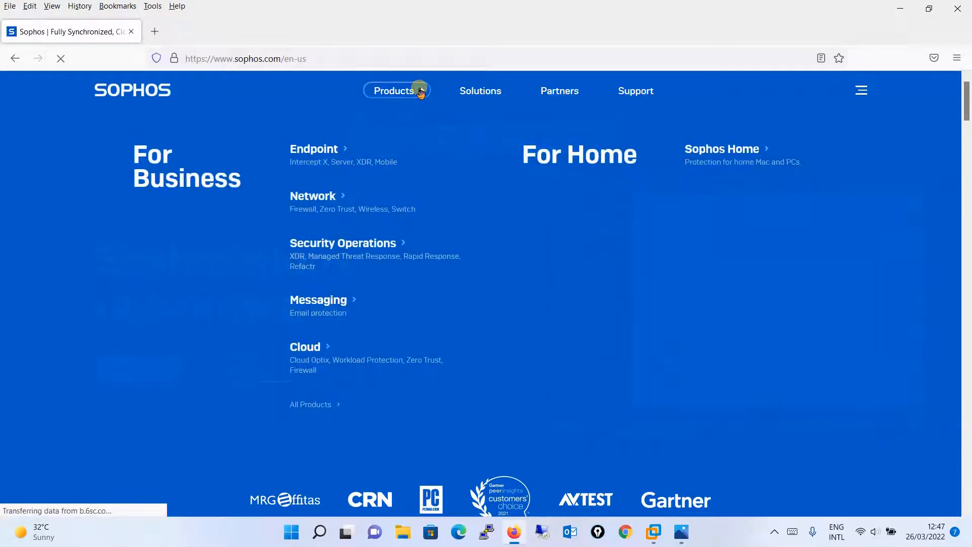
left_click(327, 404)
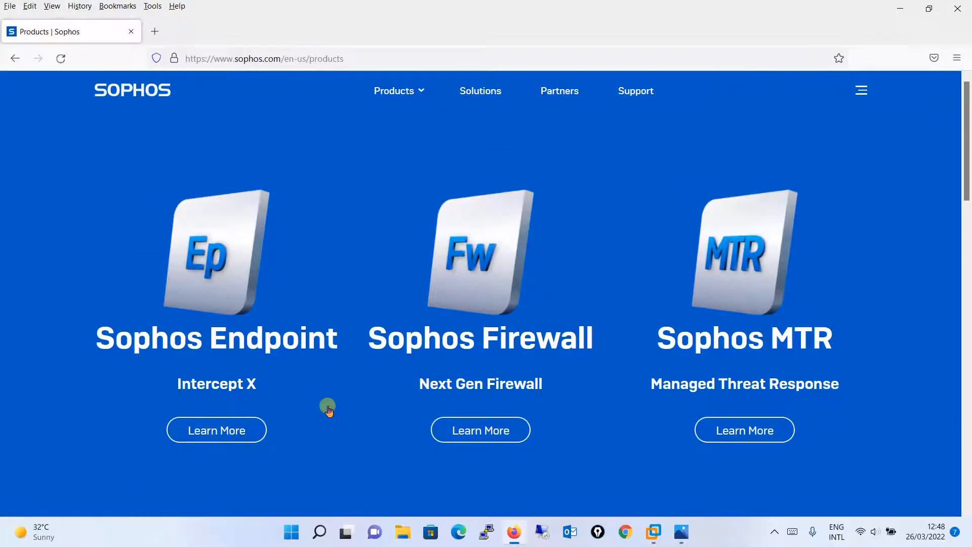
scroll(327, 408, "down", 7)
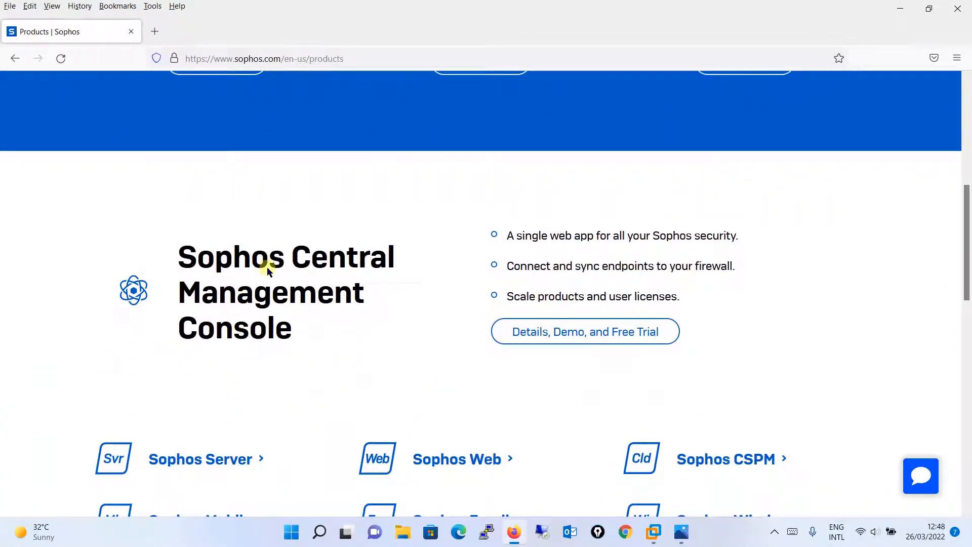
left_click(589, 339)
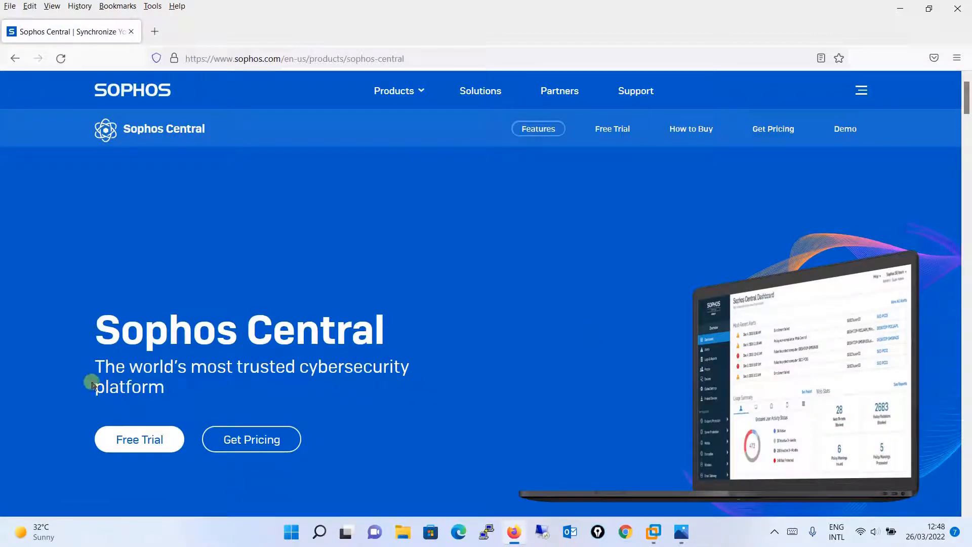
left_click(150, 440)
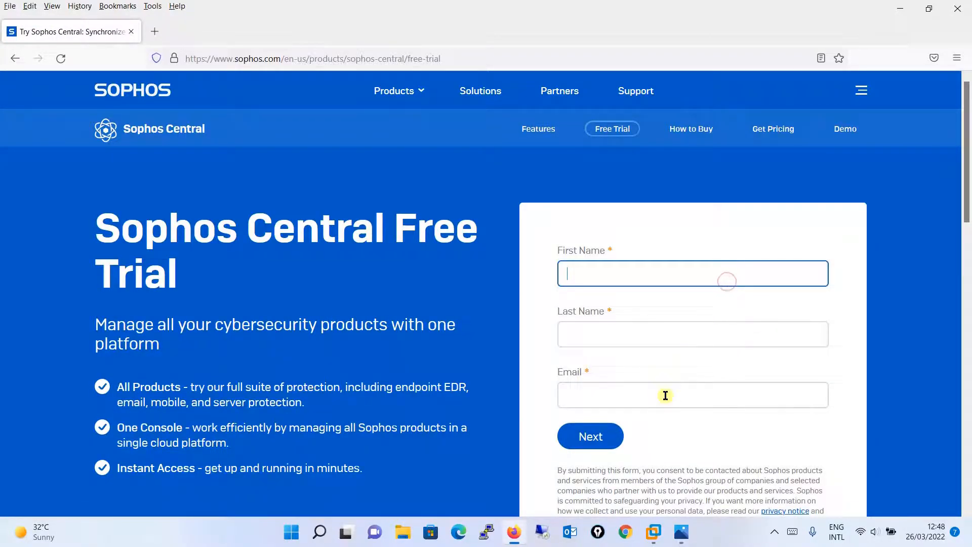
Step: Fill in the registrant's first and last name in the free trial form
scroll(965, 173, "down", 2)
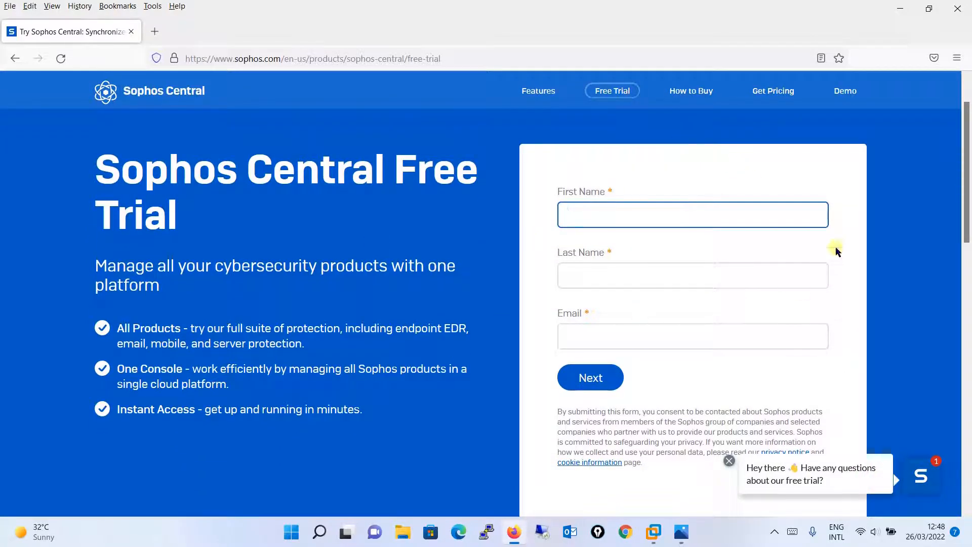
type("Noor")
key("Tab")
type("Network")
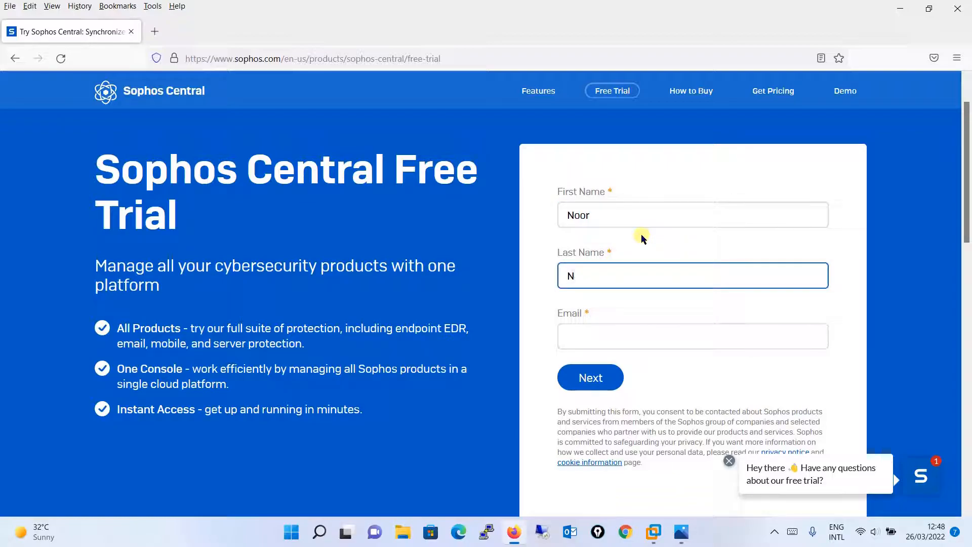
type("s")
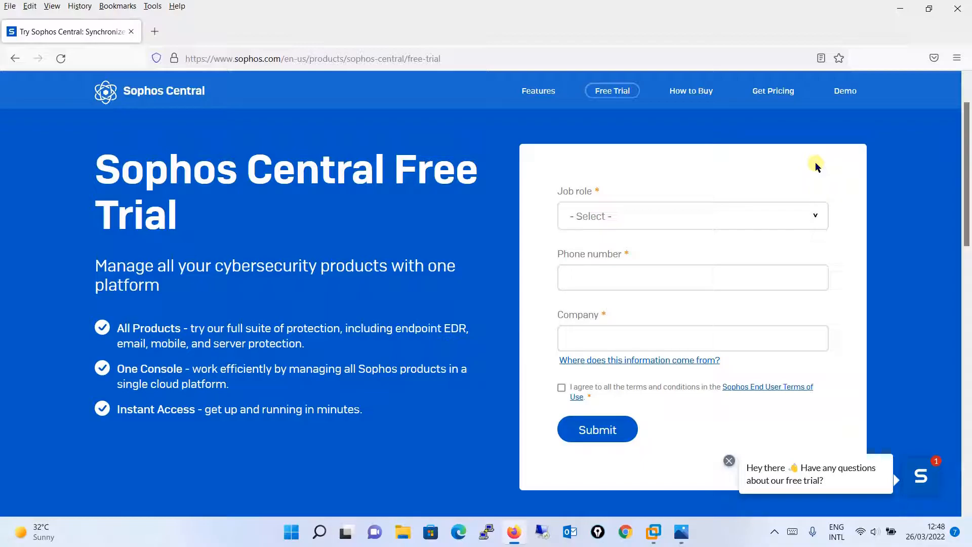
Step: Set the job role to IT Executive (CIO/CISO) and go to the phone number field
left_click(676, 214)
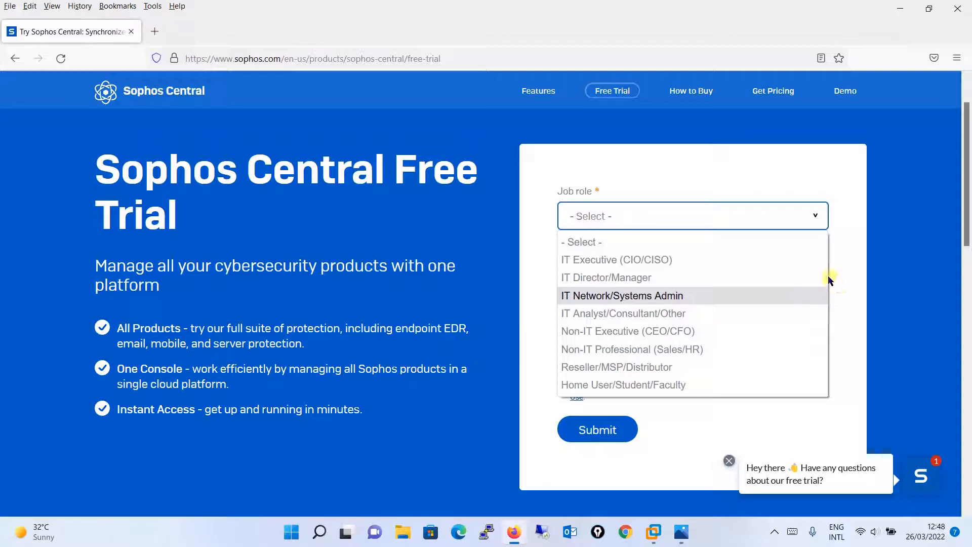
left_click(640, 260)
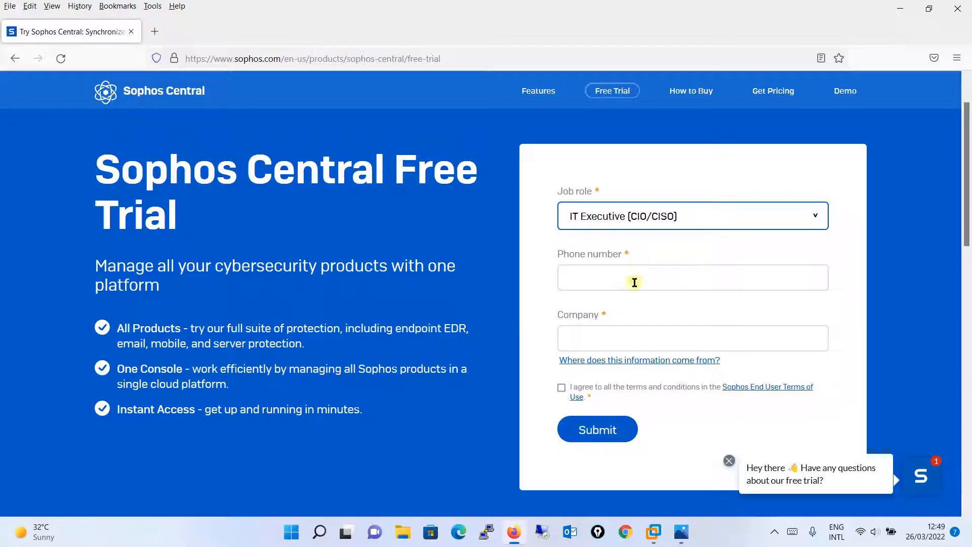
left_click(634, 283)
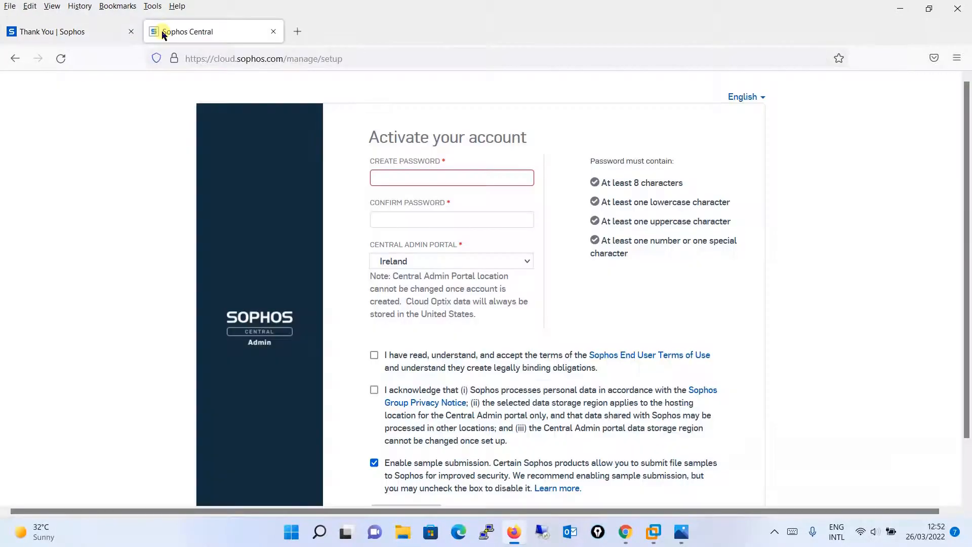
Step: Create the account password and repeat it in the confirmation field of the account activation form
left_click(423, 177)
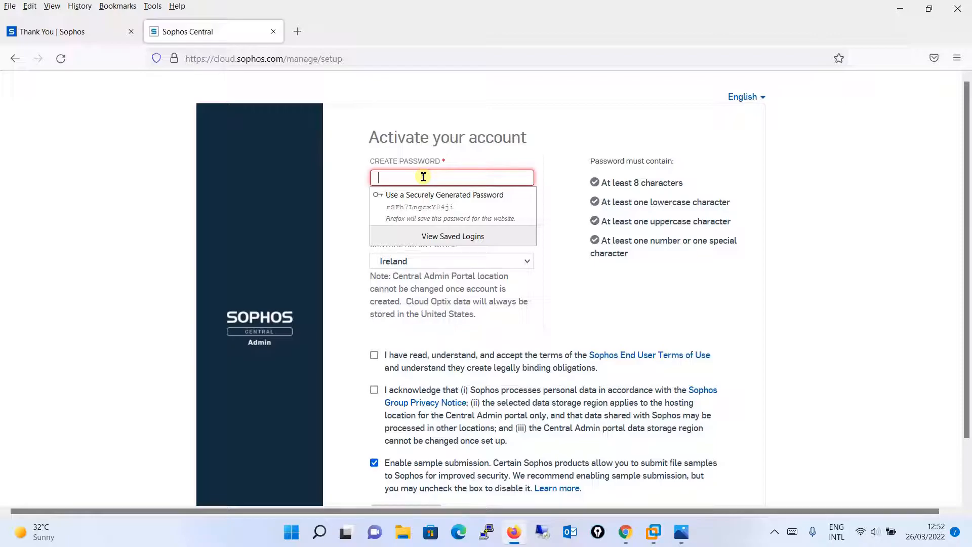
type("•••••••••")
key("Tab")
type("••••••••••")
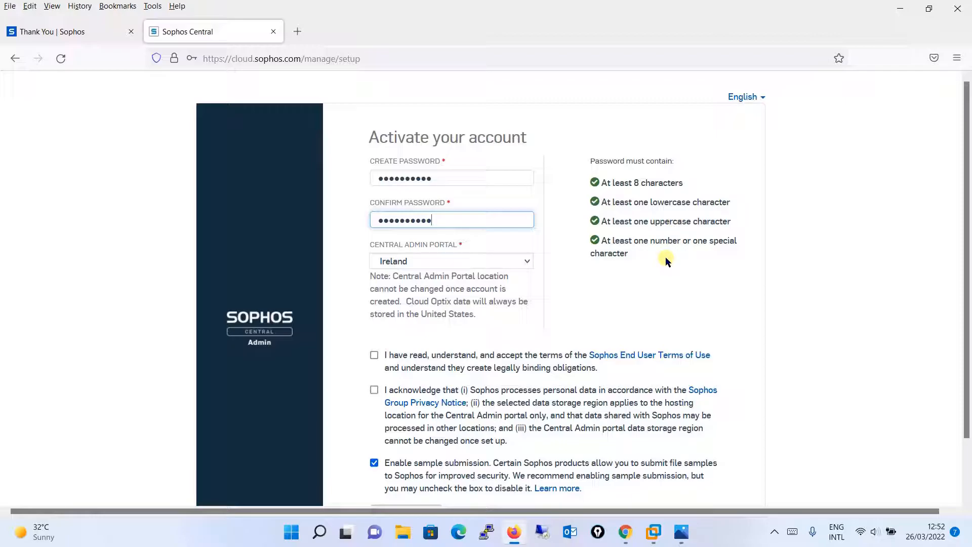
Step: Examine the available Central Admin Portal locations, keeping Ireland selected
left_click(504, 262)
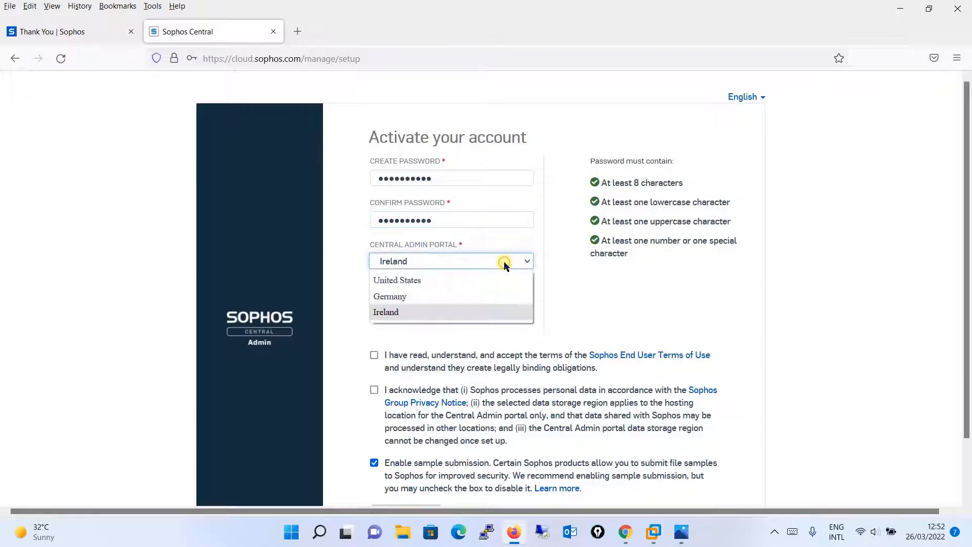
left_click(503, 262)
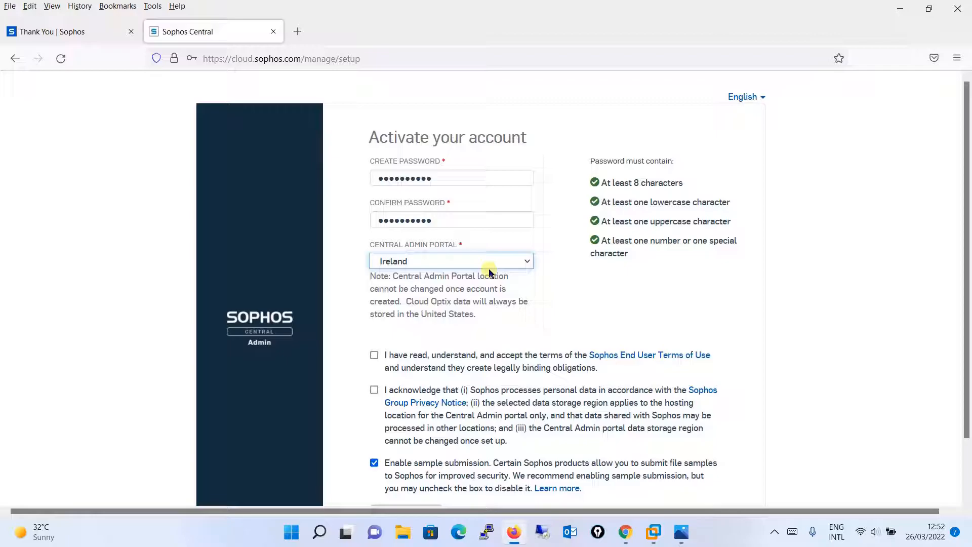
left_click(470, 261)
left_click(469, 261)
Step: Accept the Sophos End User Terms of Use and the privacy acknowledgement, and activate the account
scroll(969, 185, "down", 2)
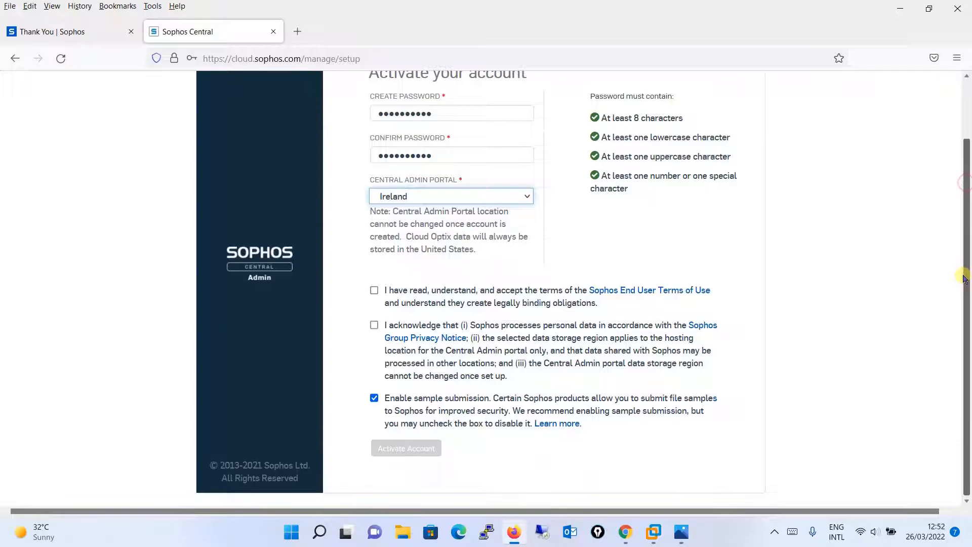
left_click(374, 291)
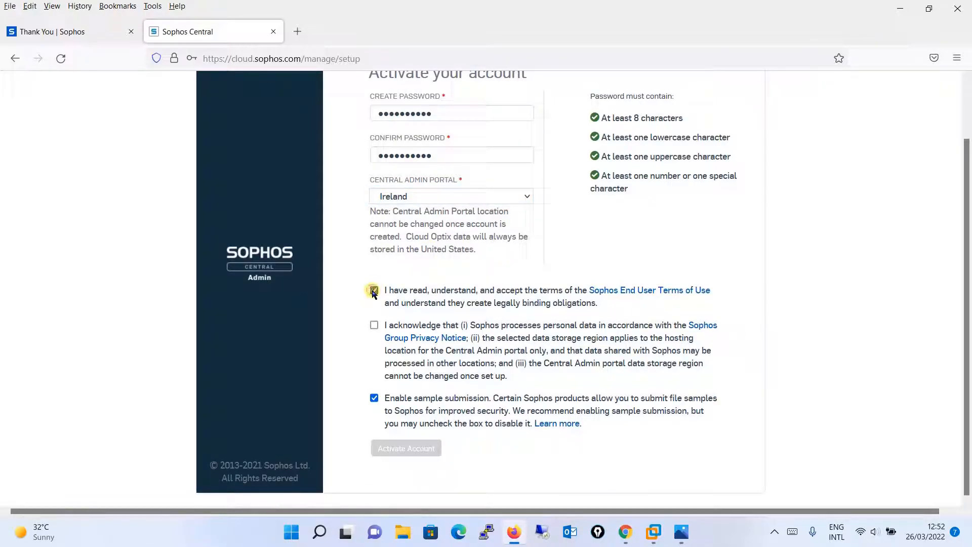
left_click(375, 326)
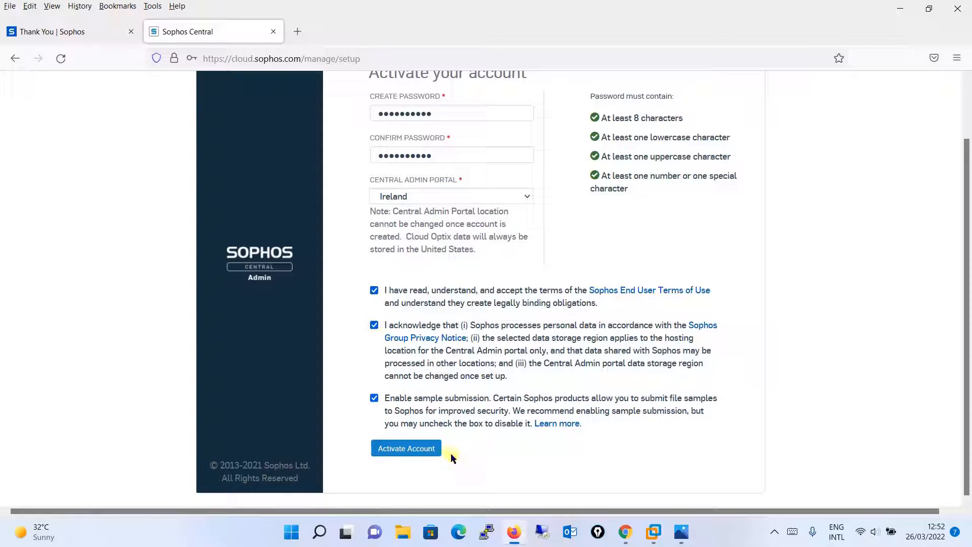
left_click(434, 452)
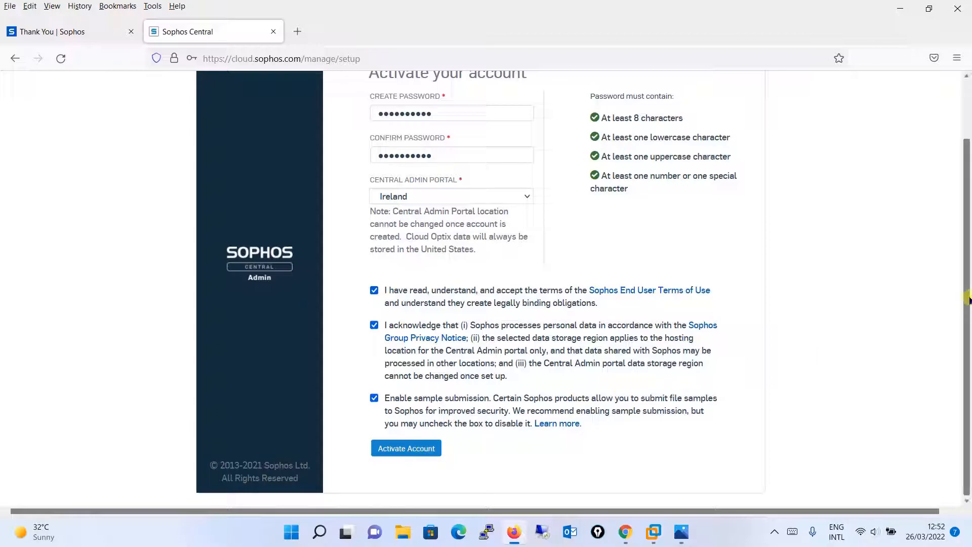
left_click(429, 450)
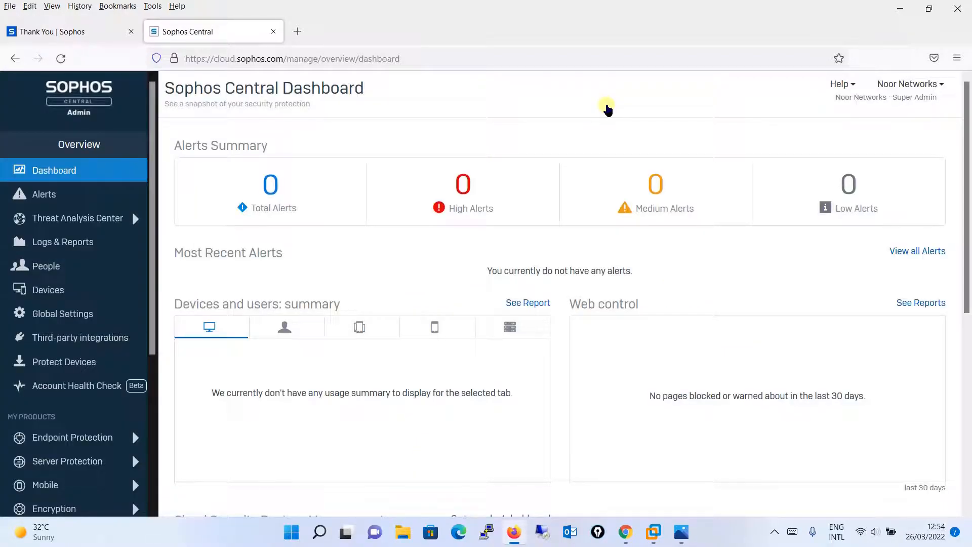
Step: Close the Thank You page and examine the account's license details on the Licensing page
left_click(131, 32)
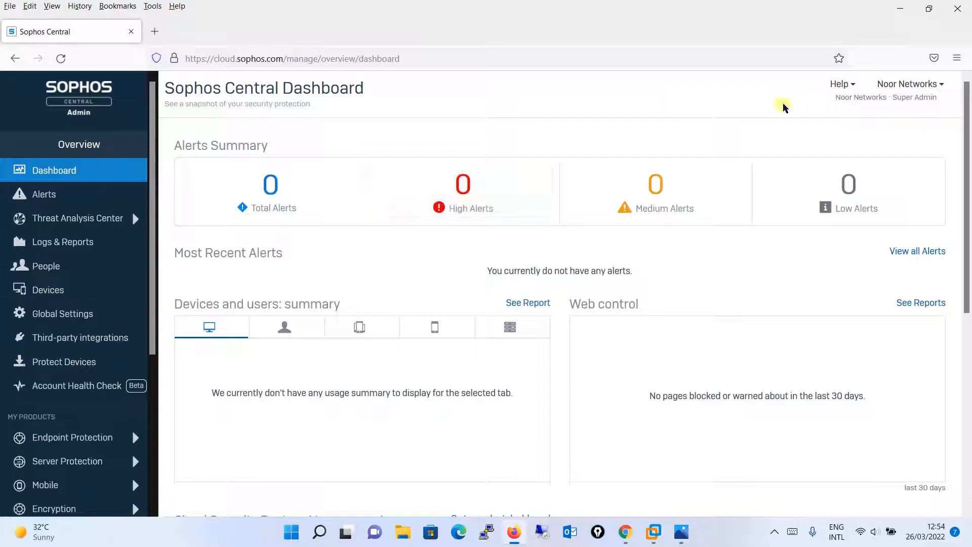
left_click(942, 85)
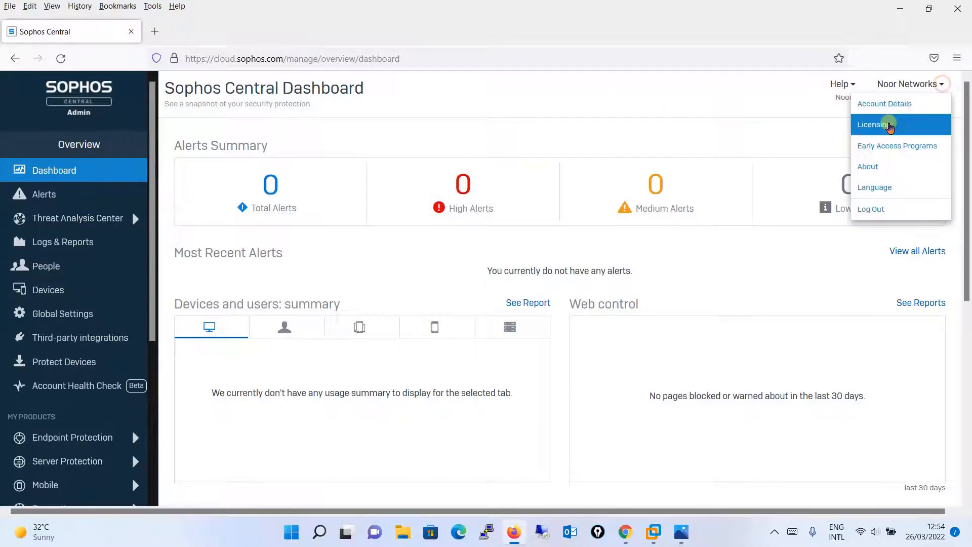
left_click(888, 124)
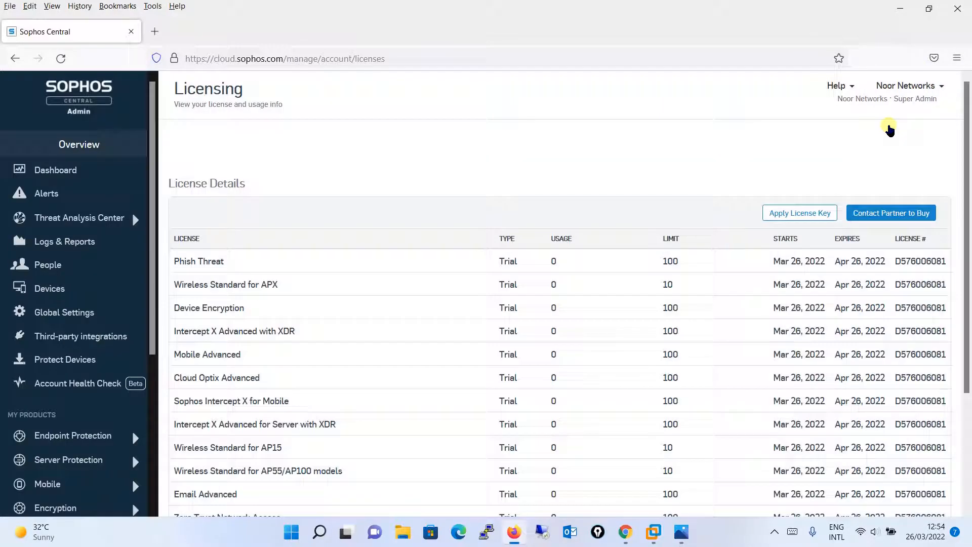
left_click_drag(967, 249, 967, 497)
scroll(955, 325, "up", 2)
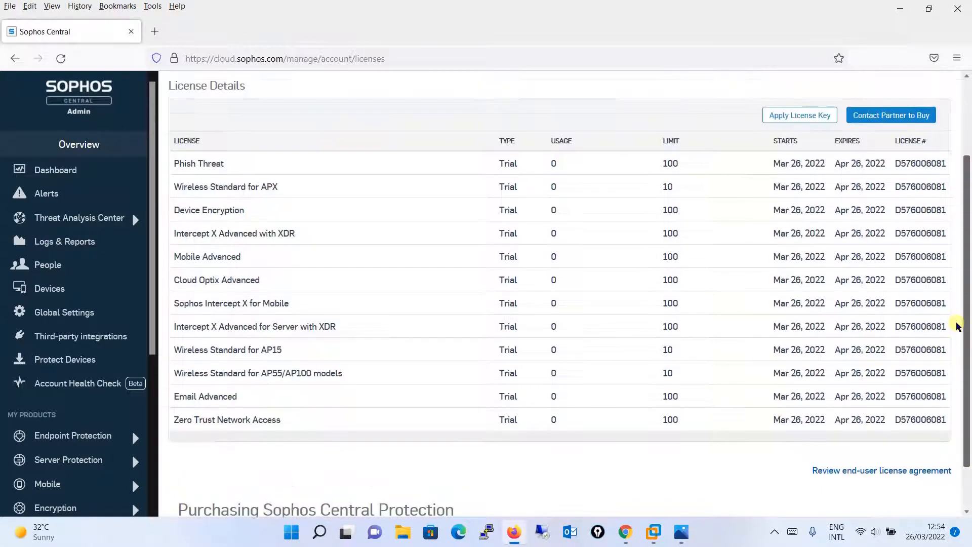
Step: Return to the Sophos Central dashboard and look through its summary sections
left_click(68, 177)
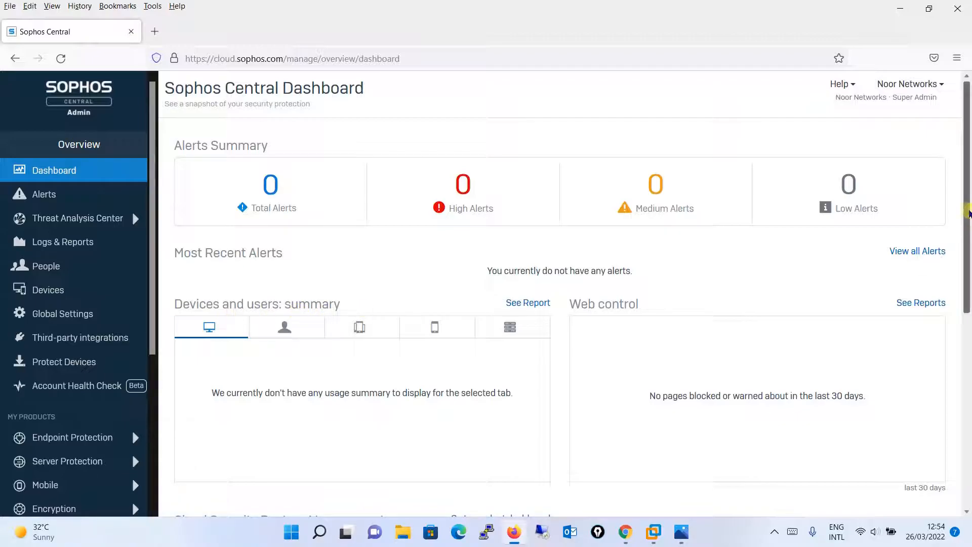
scroll(965, 210, "down", 6)
scroll(857, 269, "up", 6)
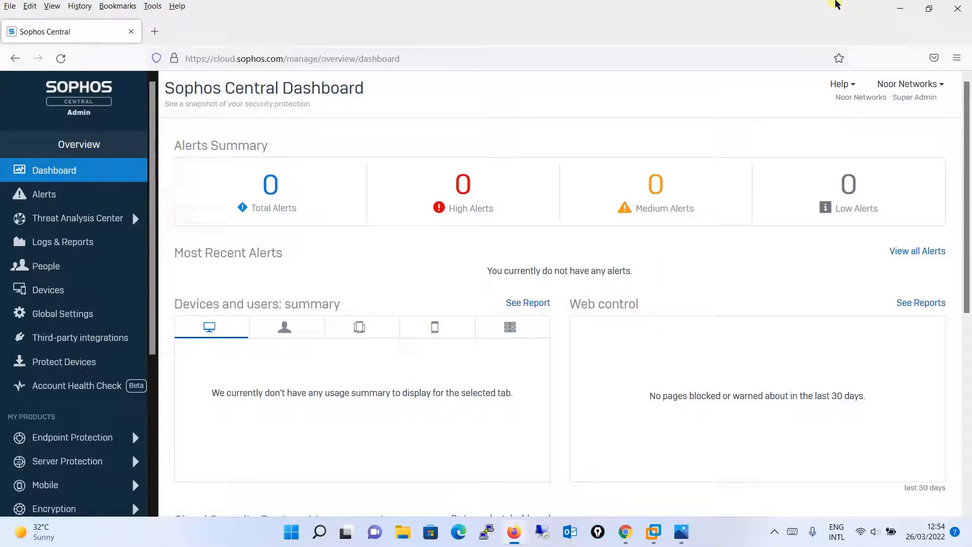
Step: View the Alerts page and the Threat Analysis Center dashboard, and return to the overview
left_click(95, 193)
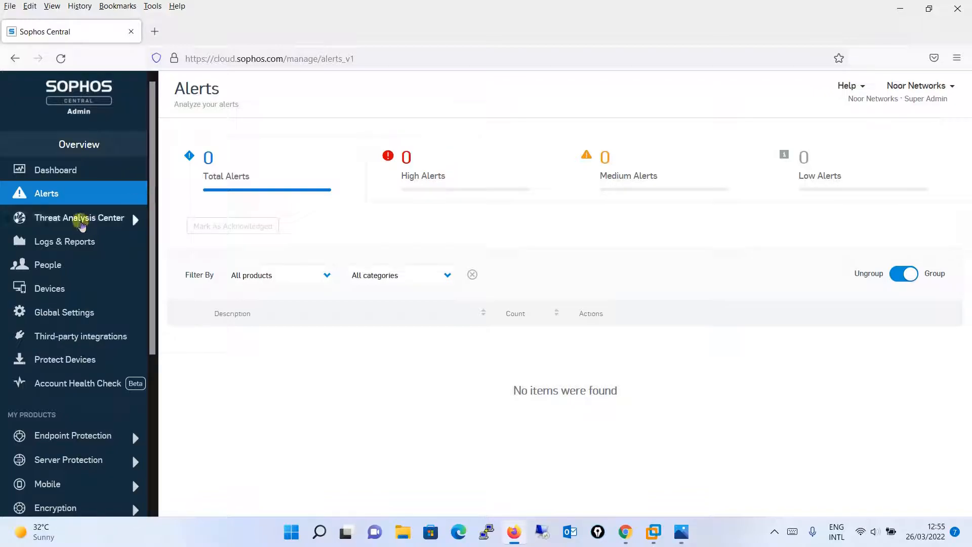
left_click(81, 222)
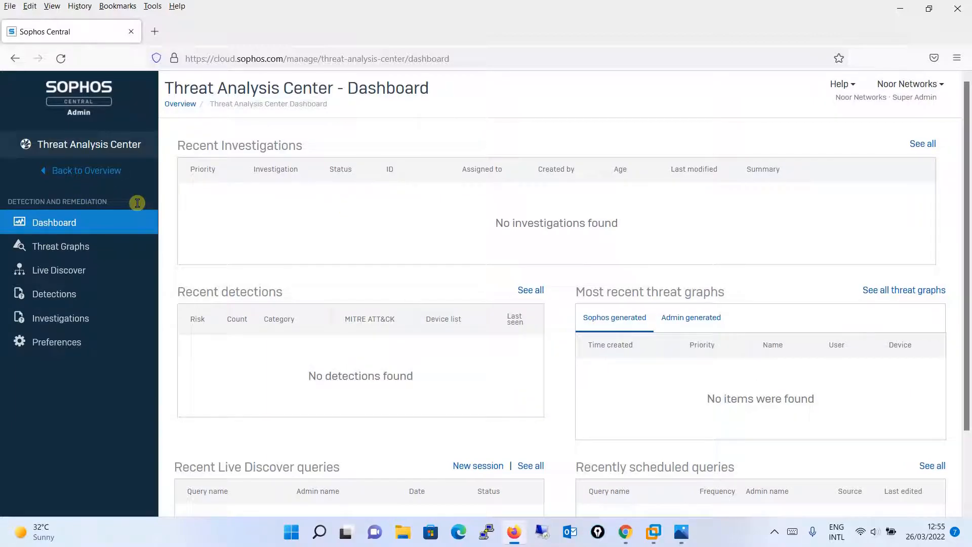
left_click(98, 175)
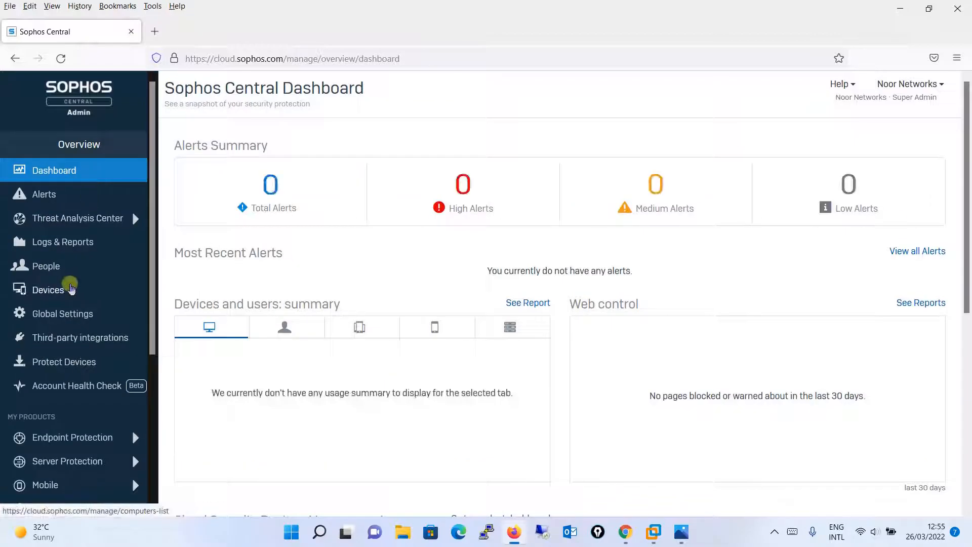
Step: Examine the available logs and reports, and open the People page to view the users
left_click(88, 244)
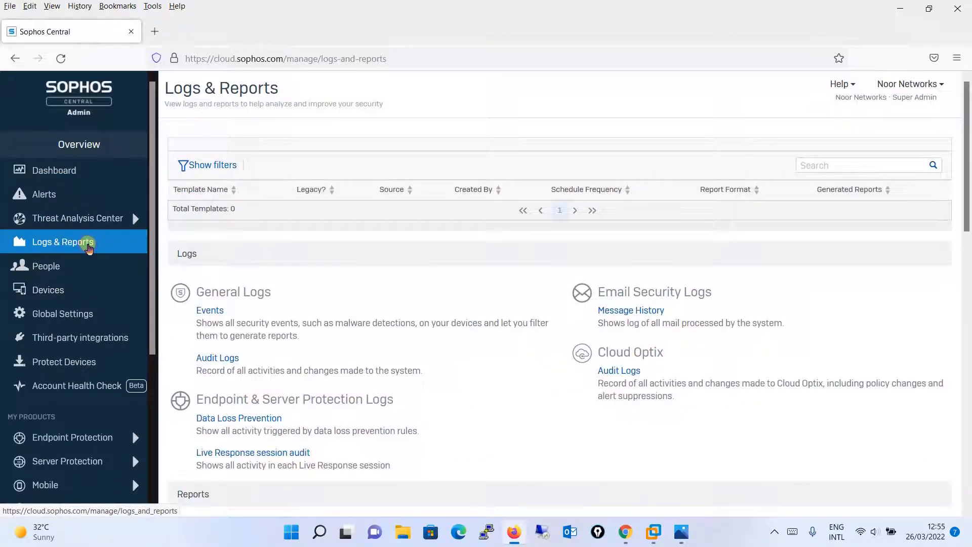
left_click_drag(967, 186, 950, 378)
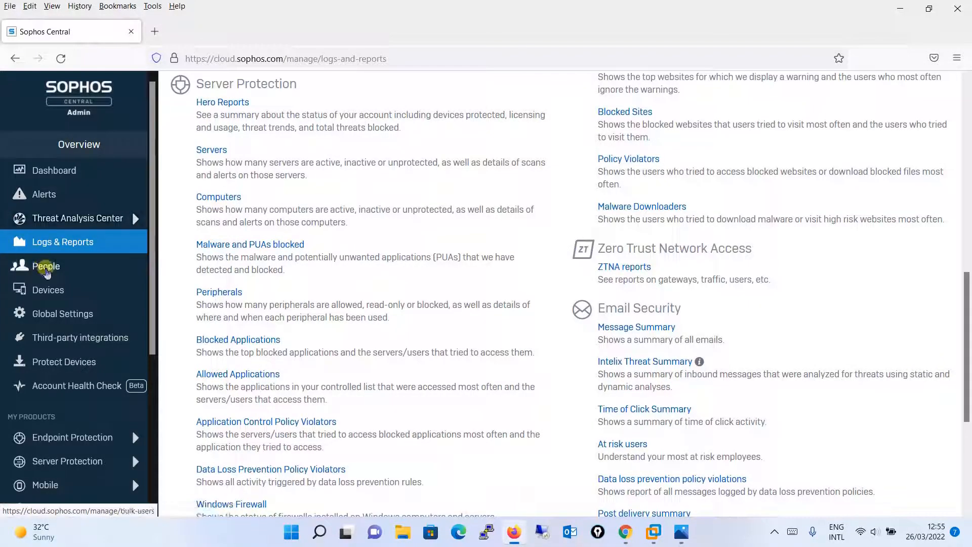
left_click(46, 269)
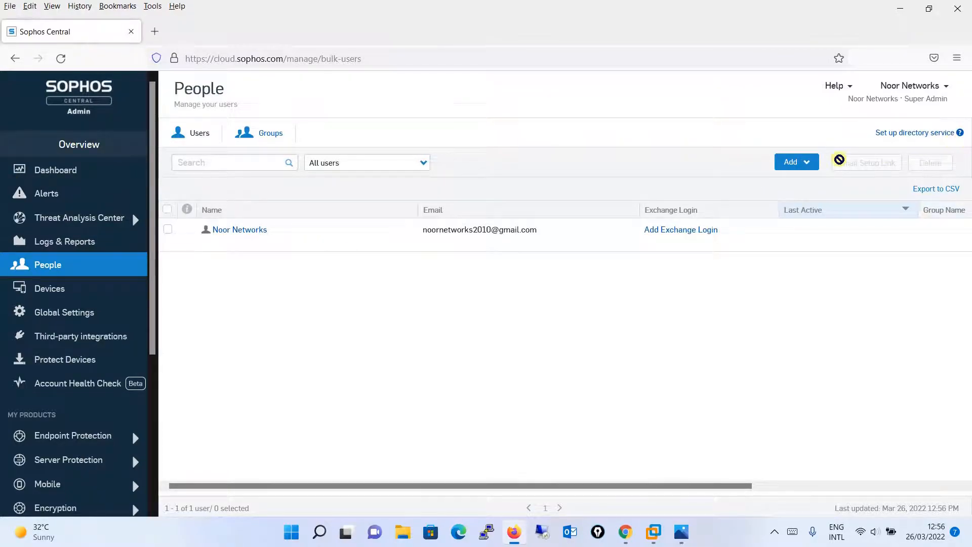
Step: Open the Add User form, examine its fields and role options, and close it without adding a user
left_click(808, 162)
left_click(808, 184)
left_click(273, 163)
left_click(627, 168)
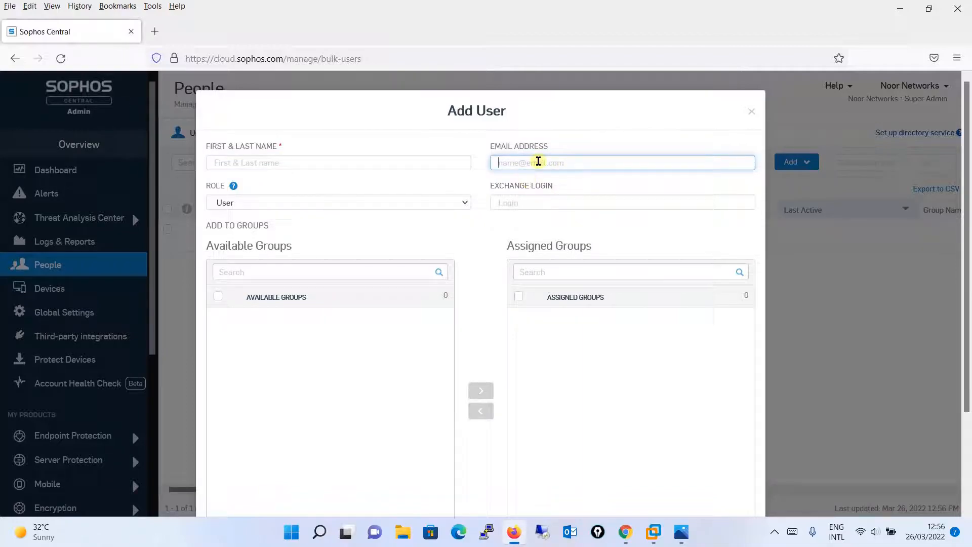
left_click(267, 205)
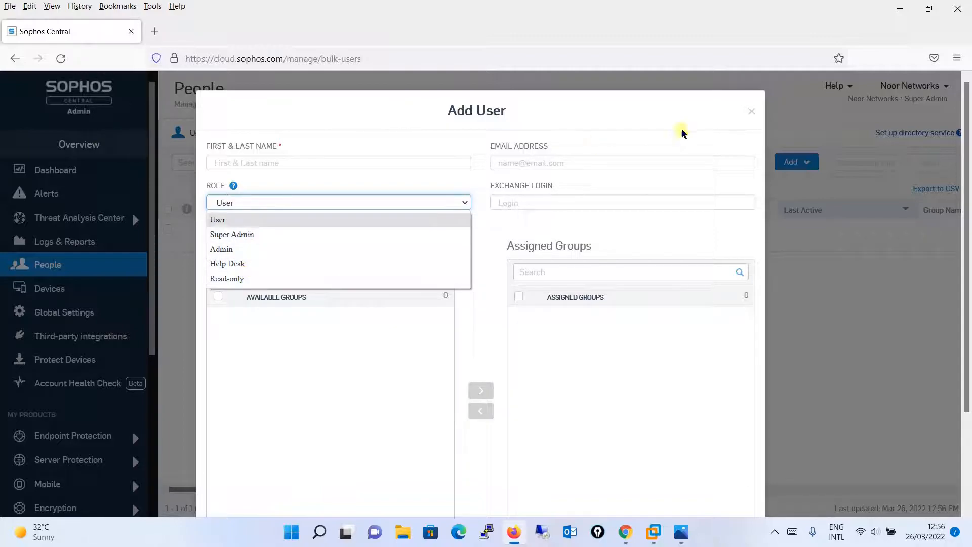
left_click(752, 112)
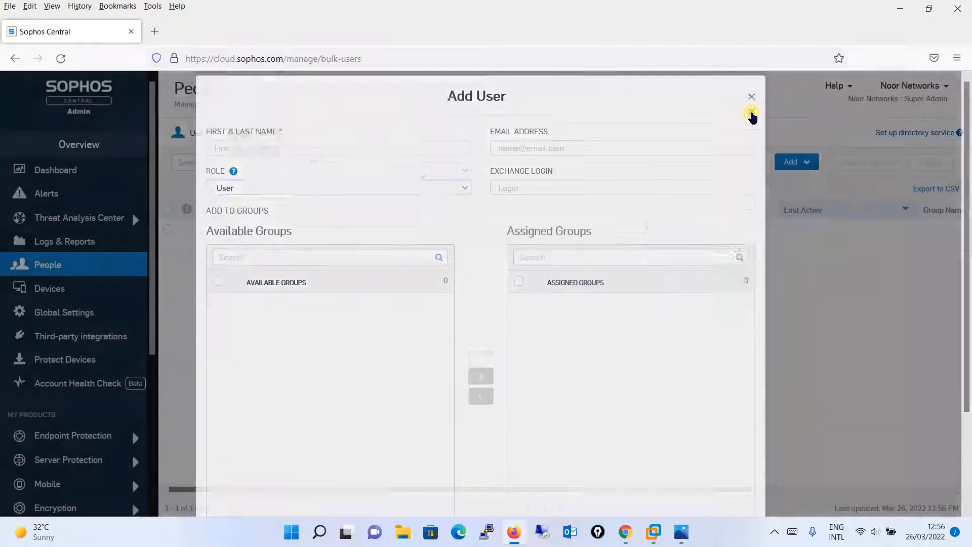
Step: View the Devices page and look through the options on the Global Settings page
left_click(64, 290)
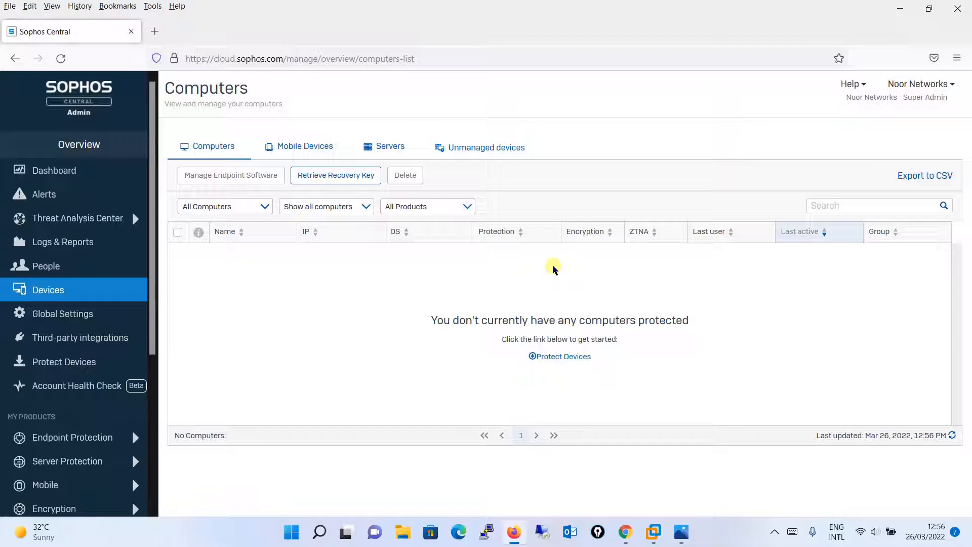
left_click(34, 318)
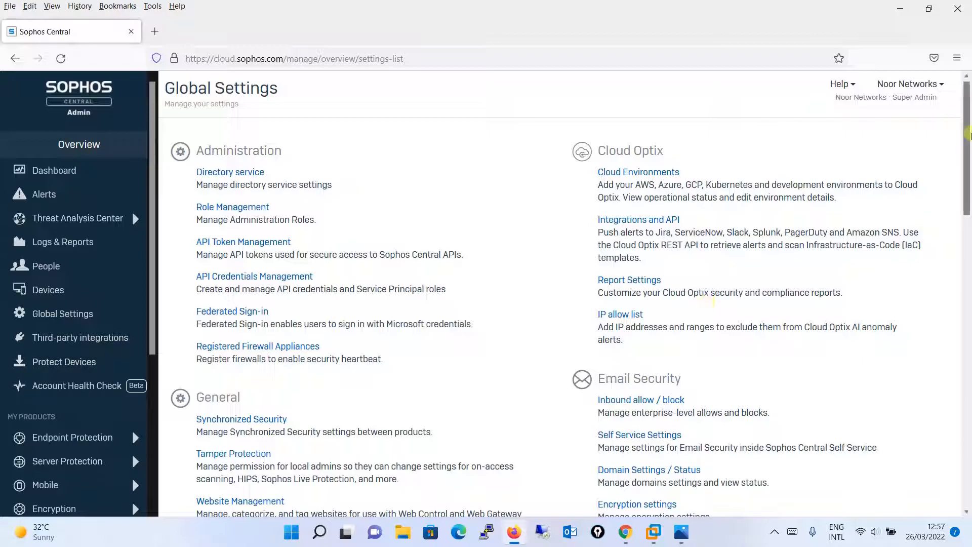
left_click_drag(968, 135, 969, 249)
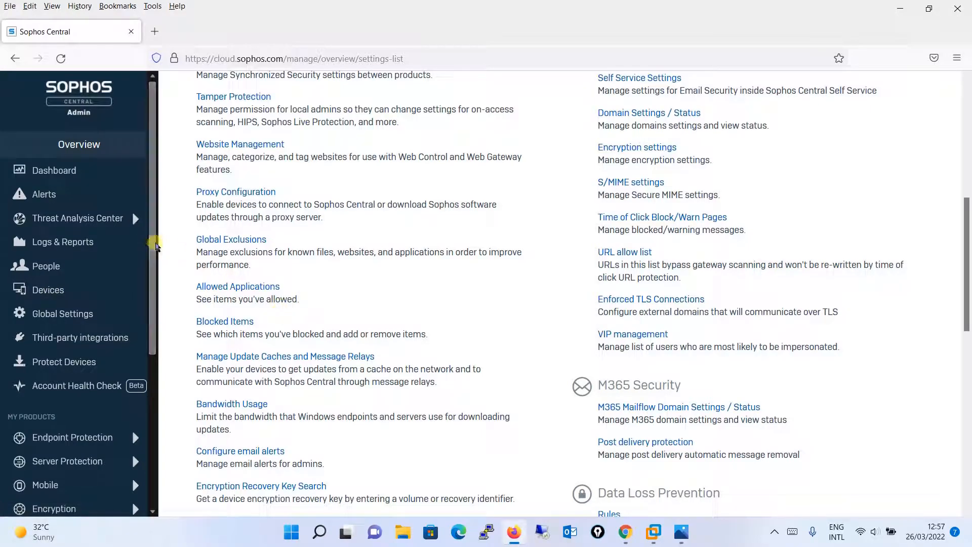
Step: Open Endpoint Protection and view its dashboard, Logs & Reports and Computers pages
left_click_drag(156, 246, 169, 367)
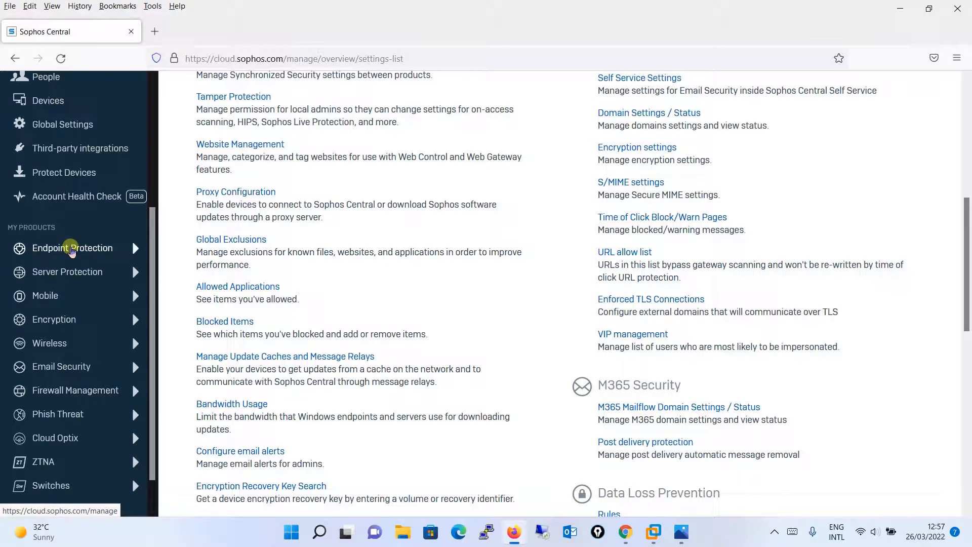
left_click(71, 250)
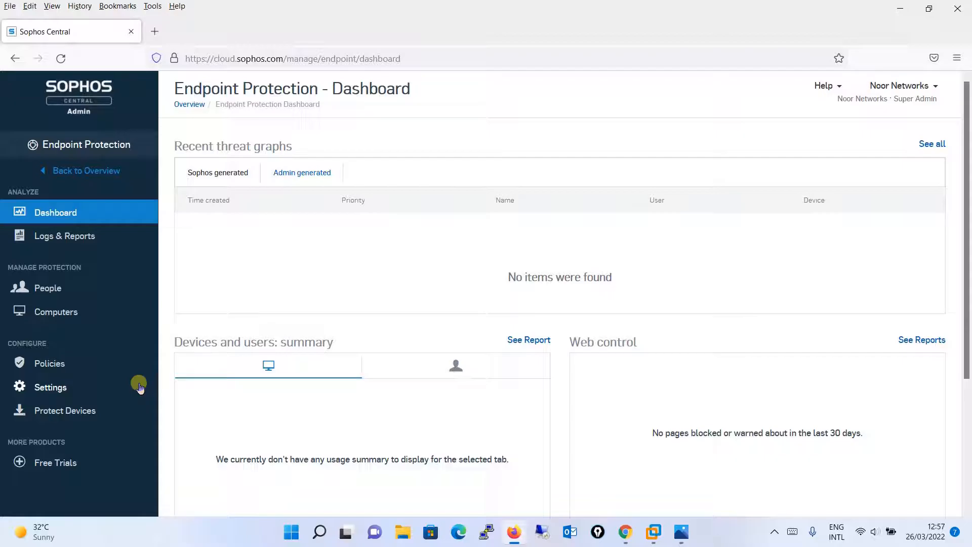
left_click(71, 236)
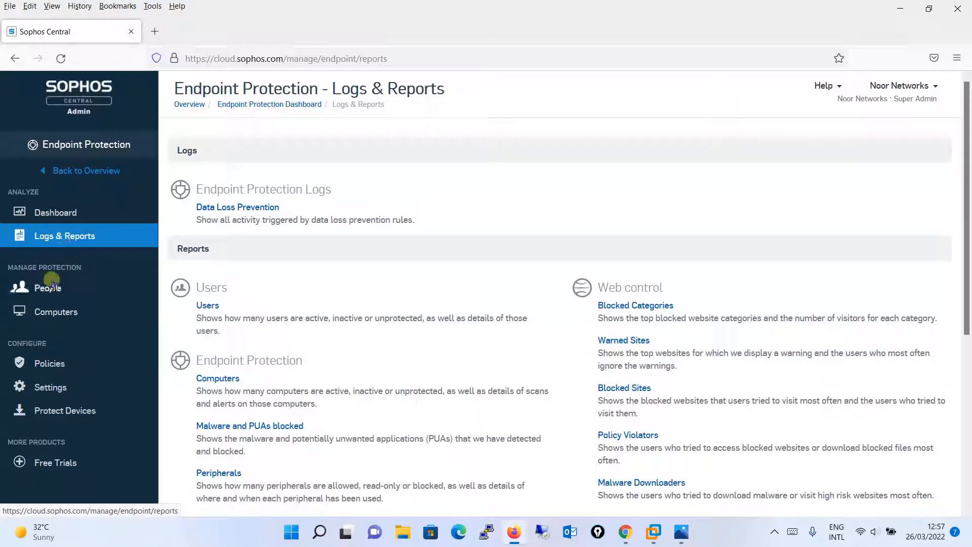
left_click(50, 311)
Step: Look through the base policies on the Endpoint Protection Policies page, from Threat Protection down to Windows Firewall
left_click(51, 374)
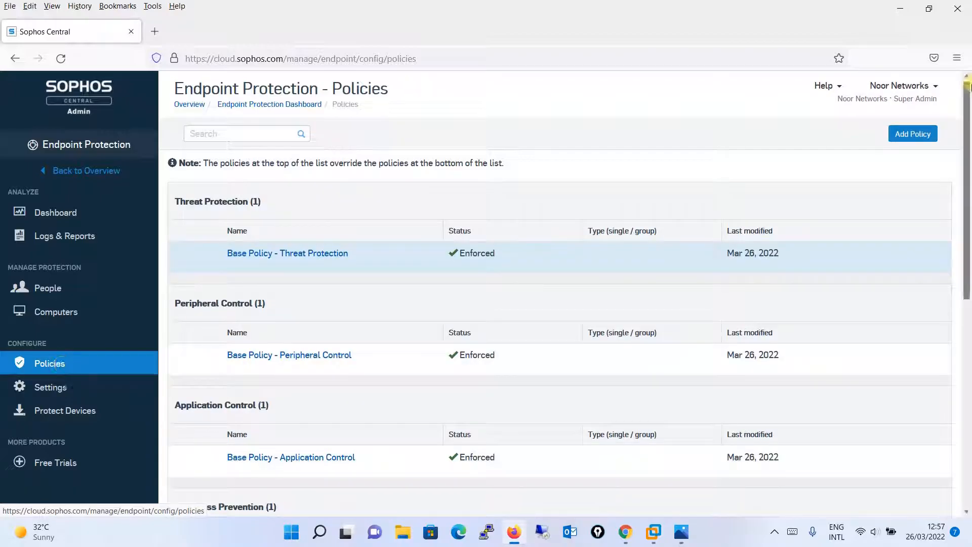
scroll(967, 172, "down", 1)
scroll(967, 172, "down", 1)
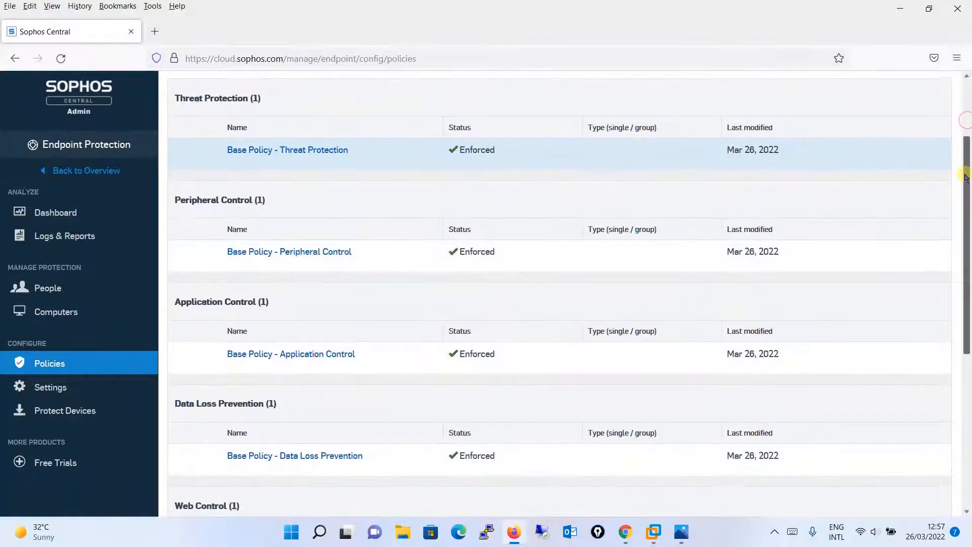
left_click_drag(962, 151, 969, 500)
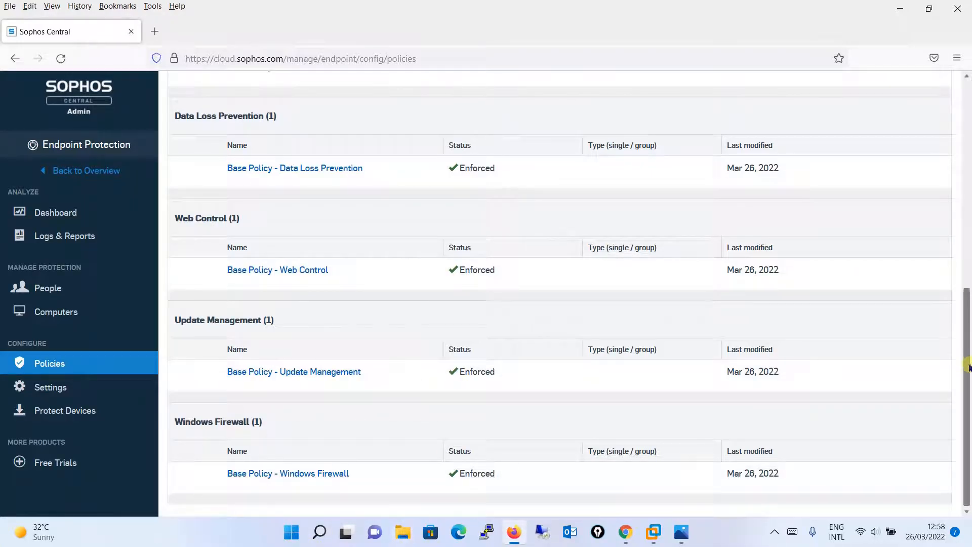
left_click_drag(967, 370, 933, 121)
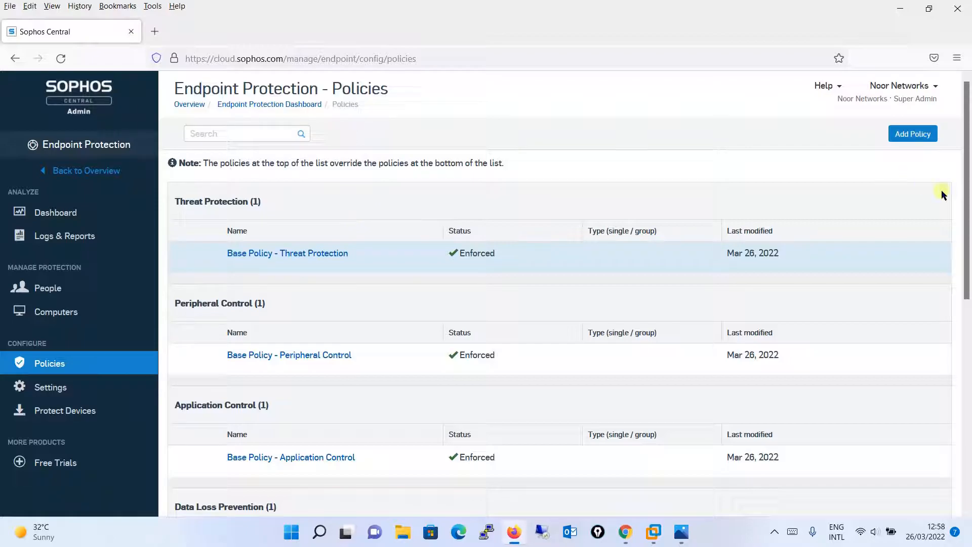
left_click_drag(963, 215, 893, 201)
Step: View the Endpoint Protection settings and the Protect Devices installers, and return to the overview
left_click(49, 388)
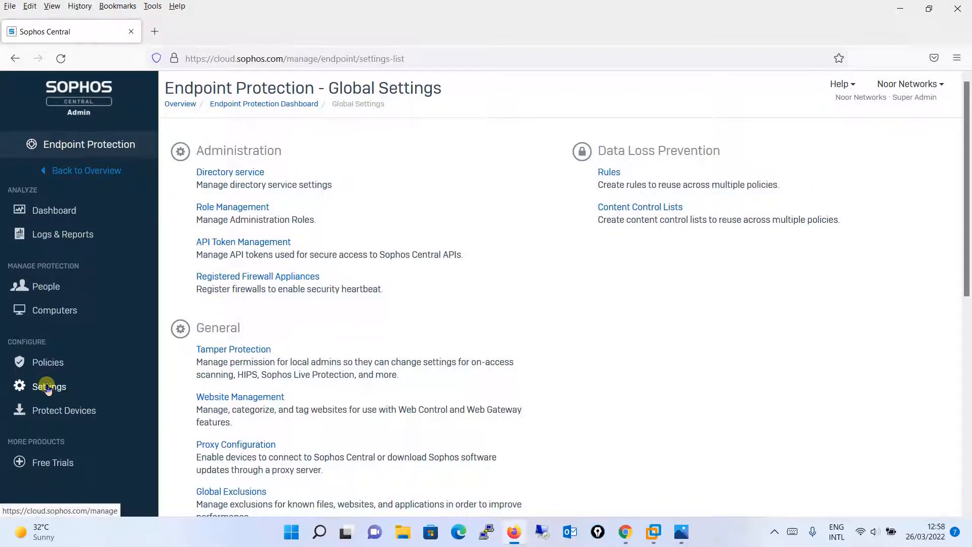
left_click(60, 416)
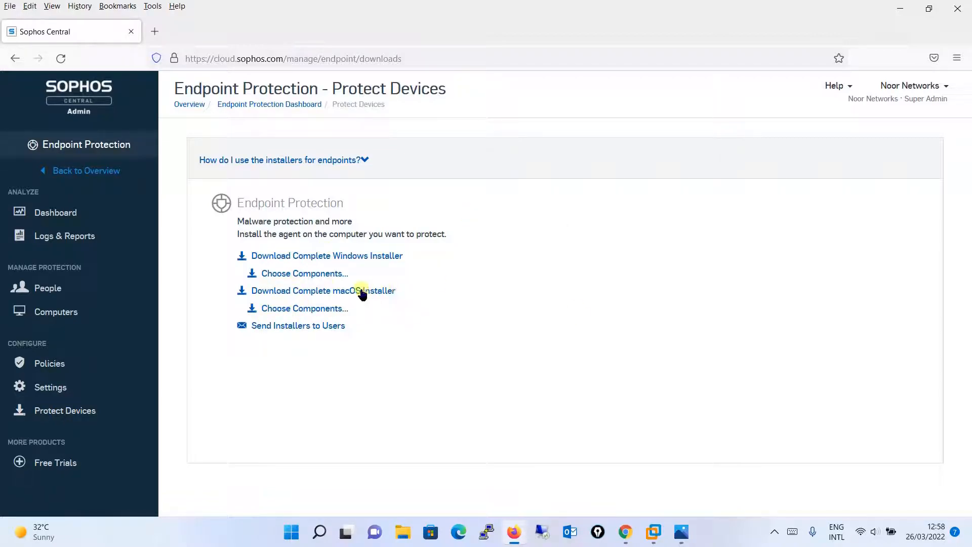
left_click(88, 171)
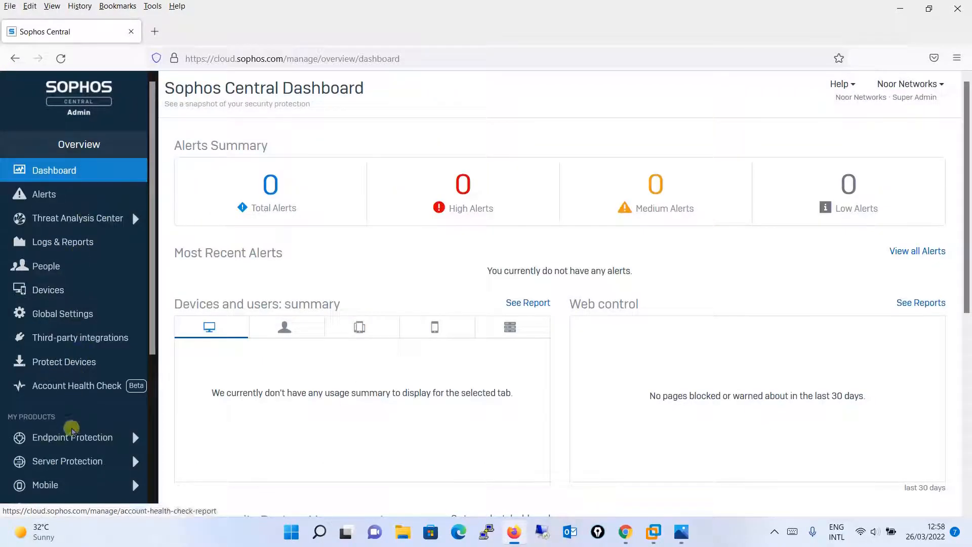
Step: View the Server Protection dashboard and return to the overview
left_click(71, 461)
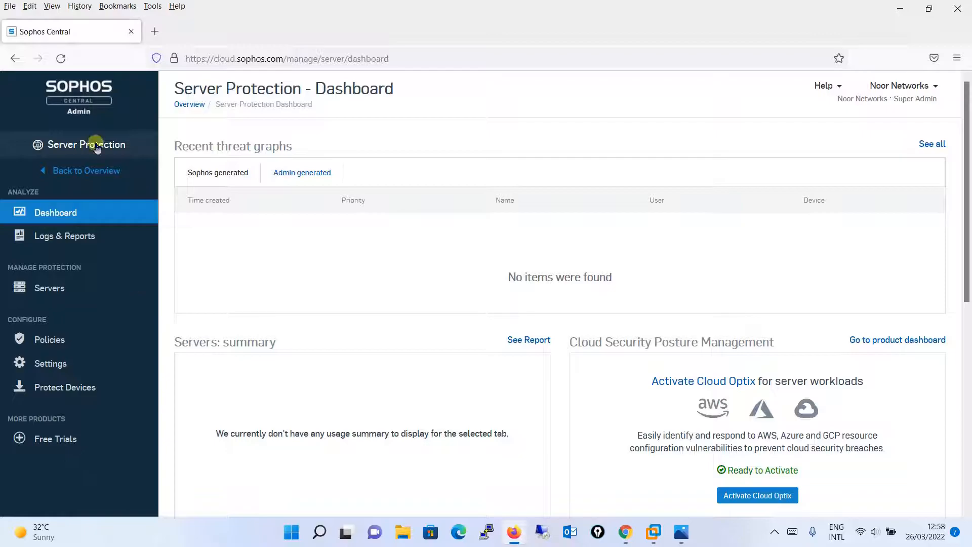
left_click(86, 171)
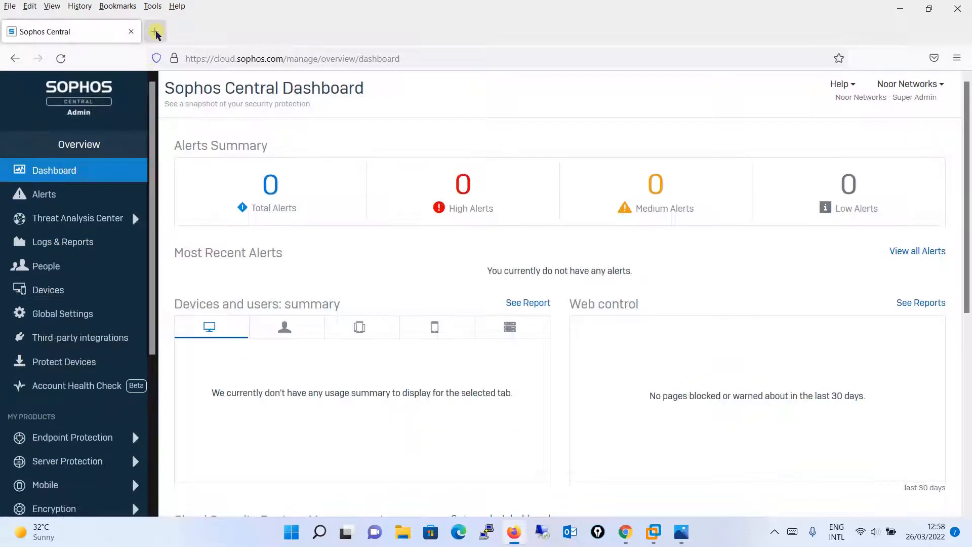
left_click(155, 31)
type("https")
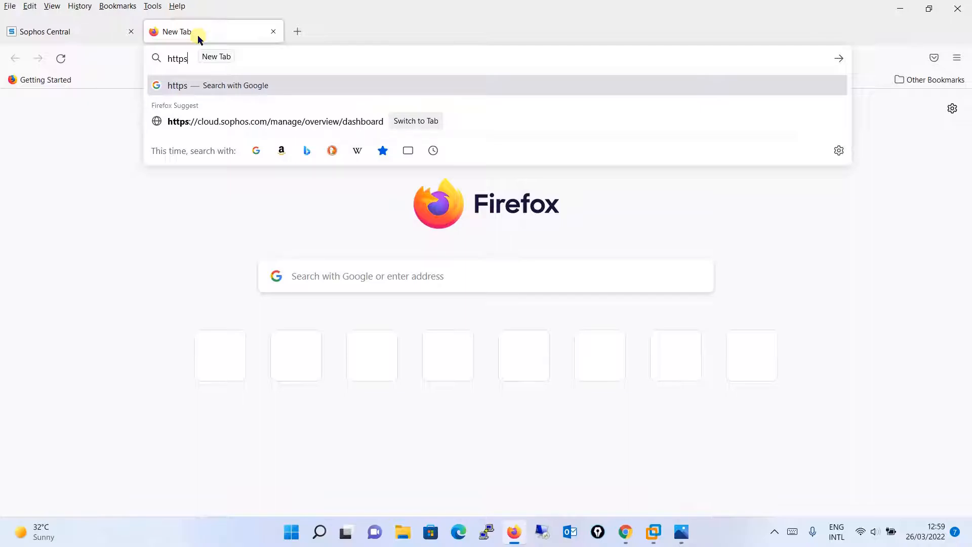
type("://")
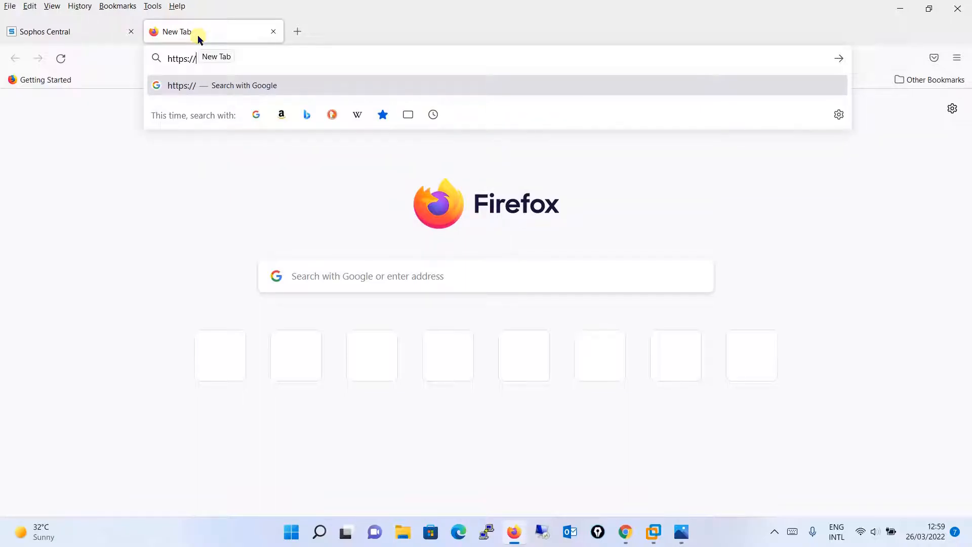
type("10.1.1.200:4444")
key("Return")
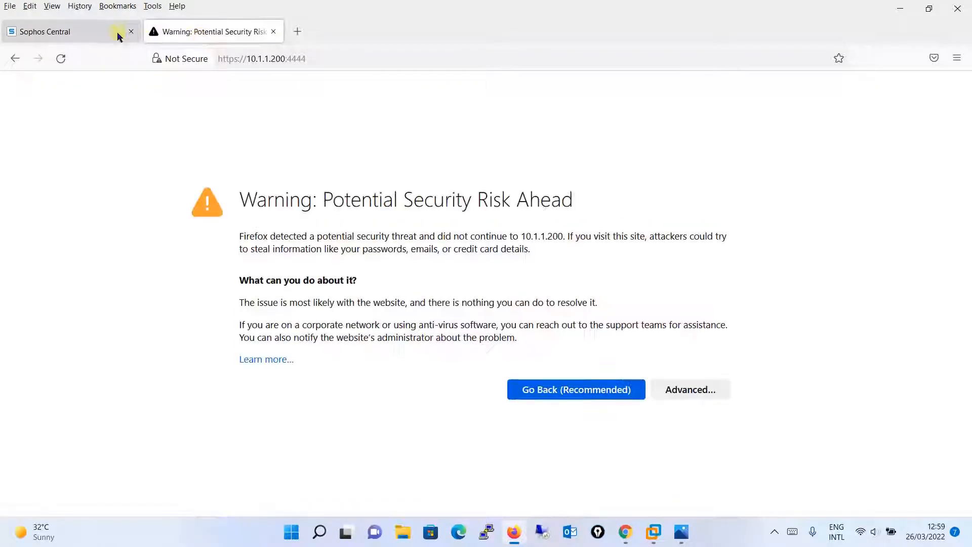
left_click(118, 37)
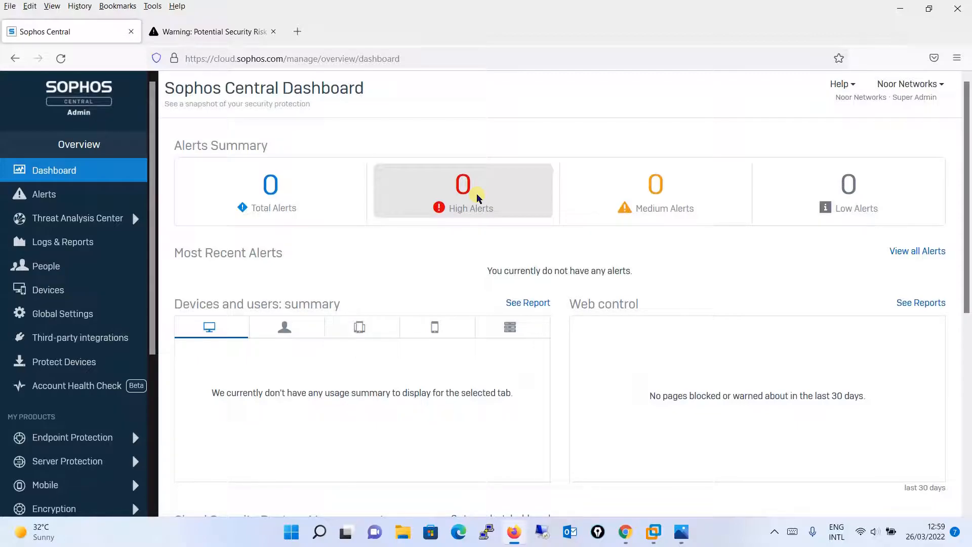
key("ctrl+plus")
key("ctrl+plus")
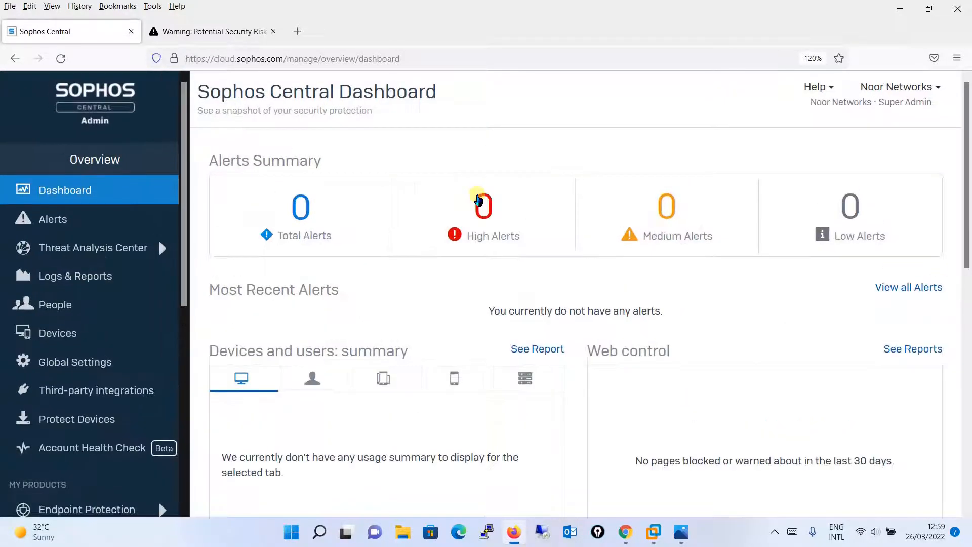
key("ctrl+0")
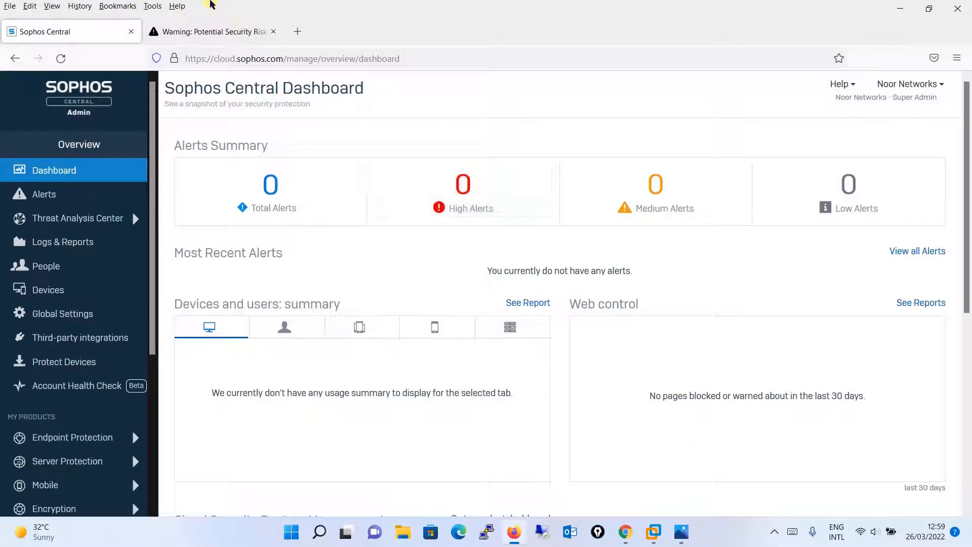
left_click(210, 34)
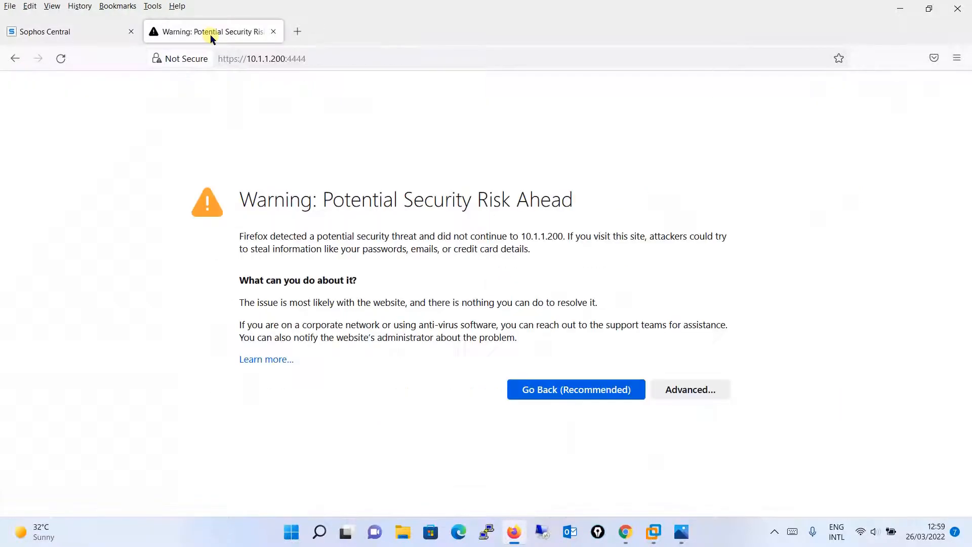
Step: Accept the certificate risk for 10.1.1.200:4444 and continue to the Sophos Firewall login page
left_click(697, 385)
left_click_drag(964, 214, 959, 427)
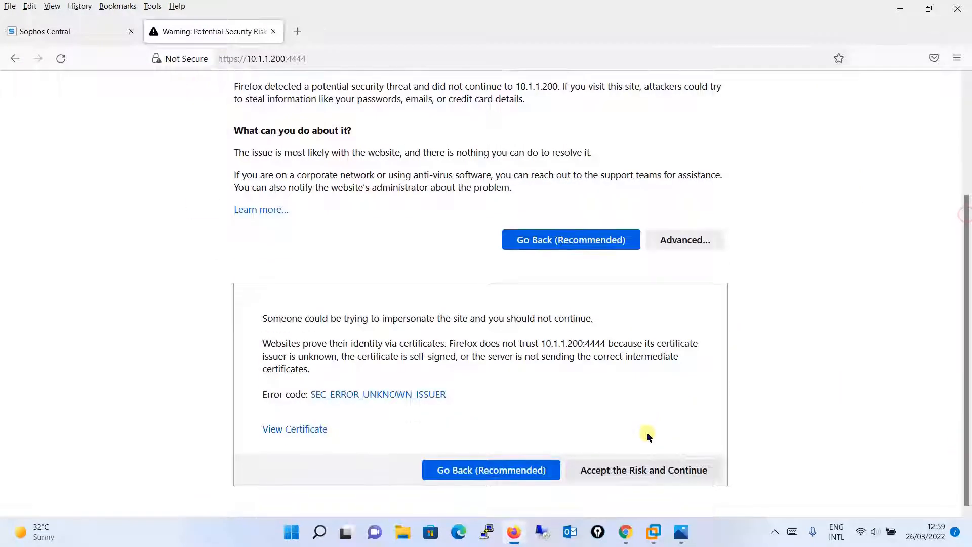
left_click(648, 468)
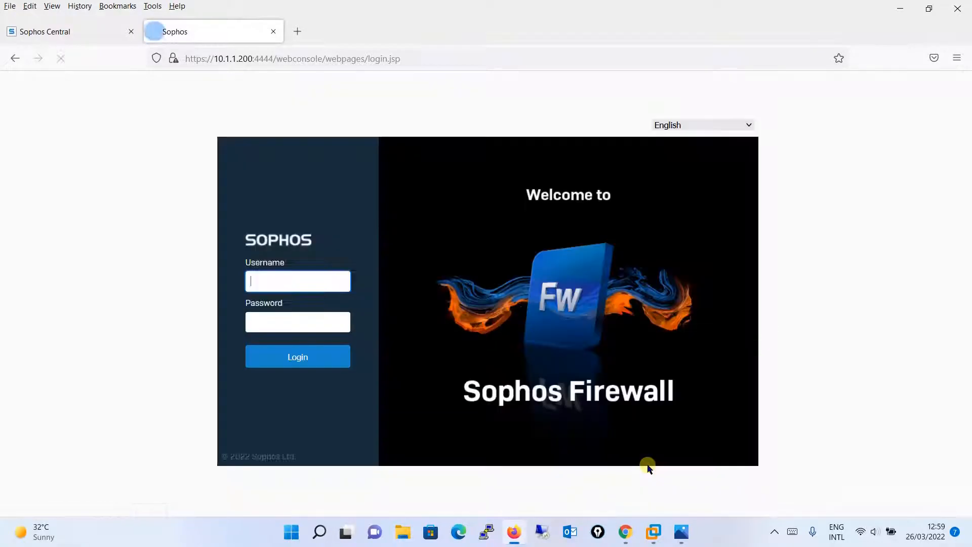
Step: Log in to Sophos Firewall with the username admin and the account password
type("admin")
key("Tab")
type("••••••••••")
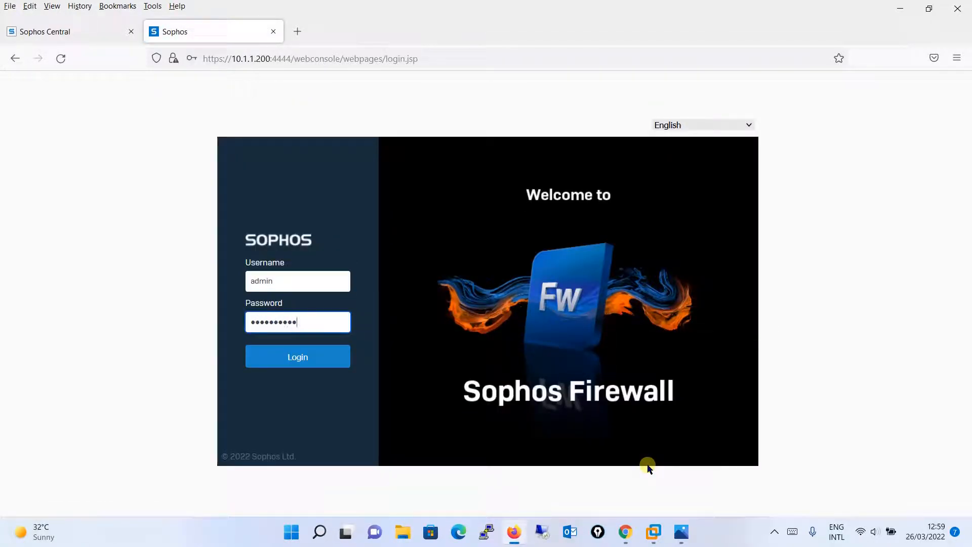
key("Return")
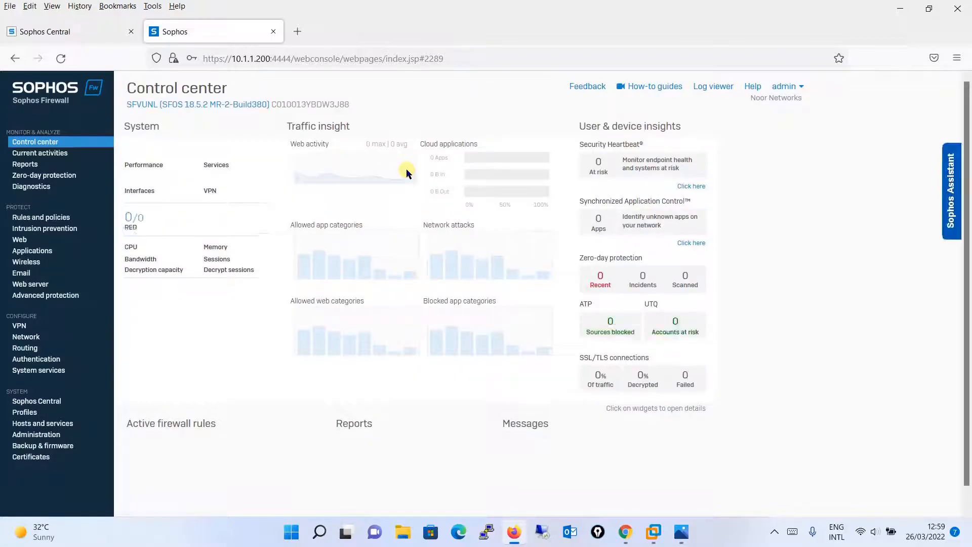
Step: Look through the Control center and open the firewall's Sophos Central page
key("ctrl+plus")
key("ctrl+plus")
key("ctrl+plus")
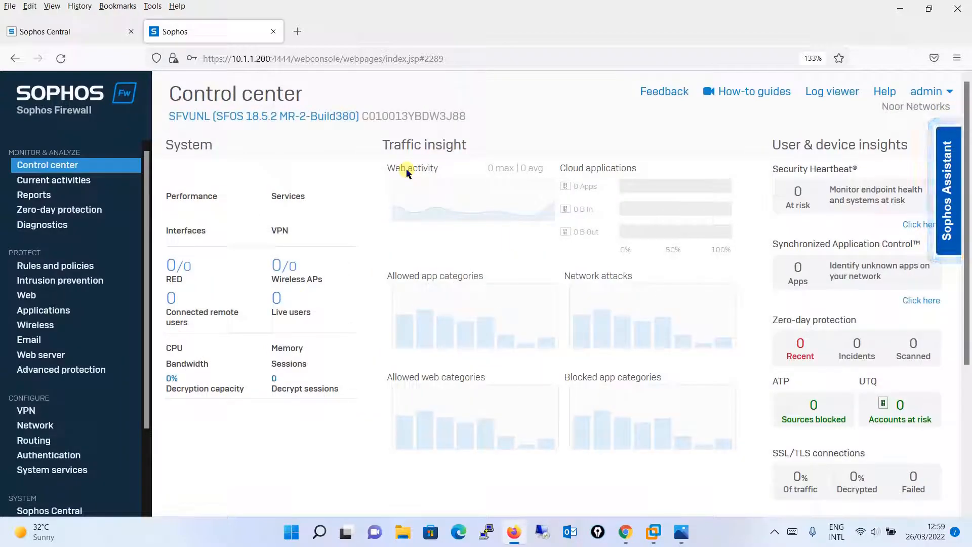
left_click_drag(969, 147, 969, 357)
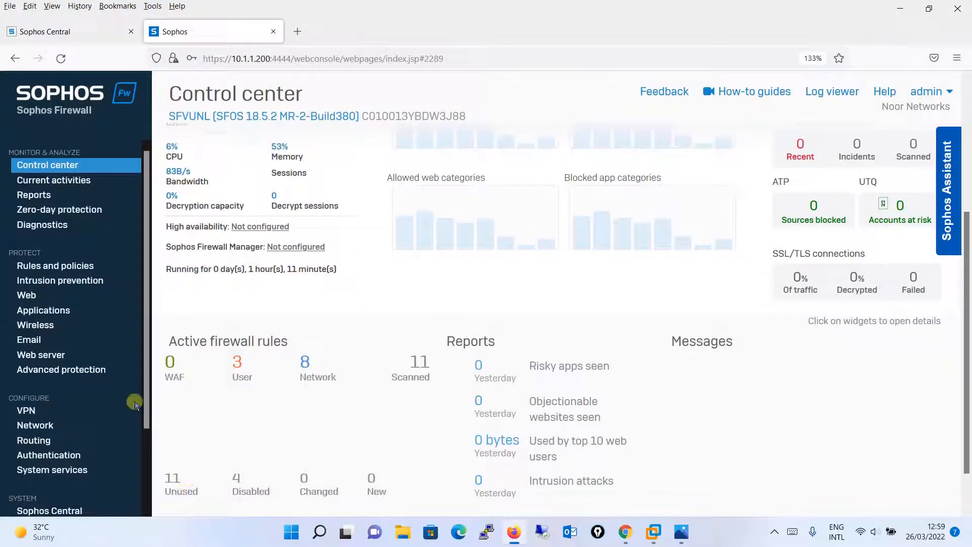
scroll(139, 403, "down", 3)
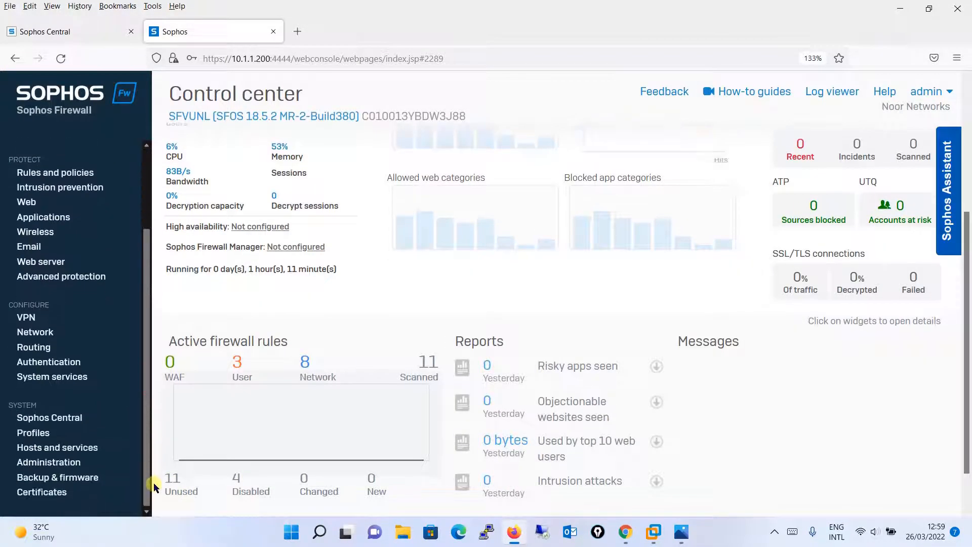
left_click(71, 420)
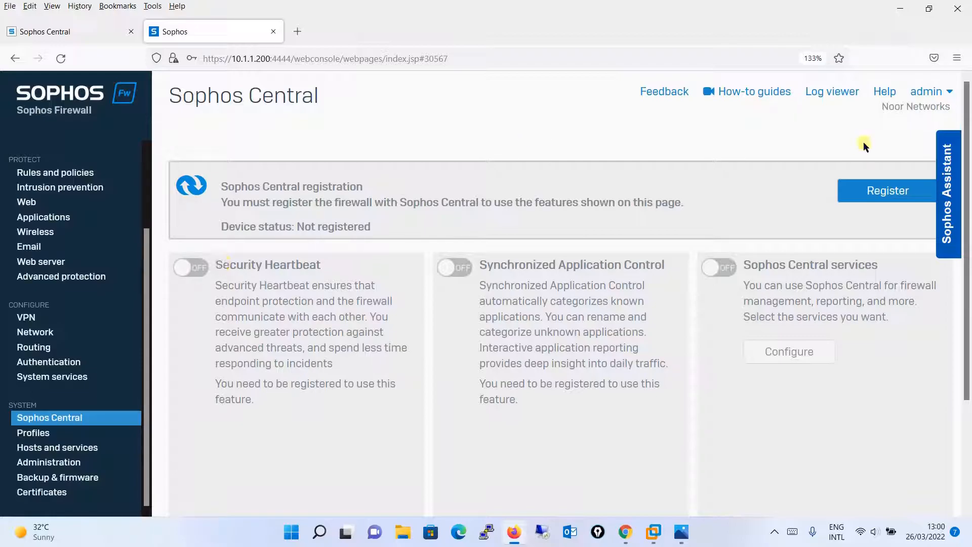
Step: Register the firewall with Sophos Central using the administrator's email address and account password, and view the Sophos Central page
left_click(872, 189)
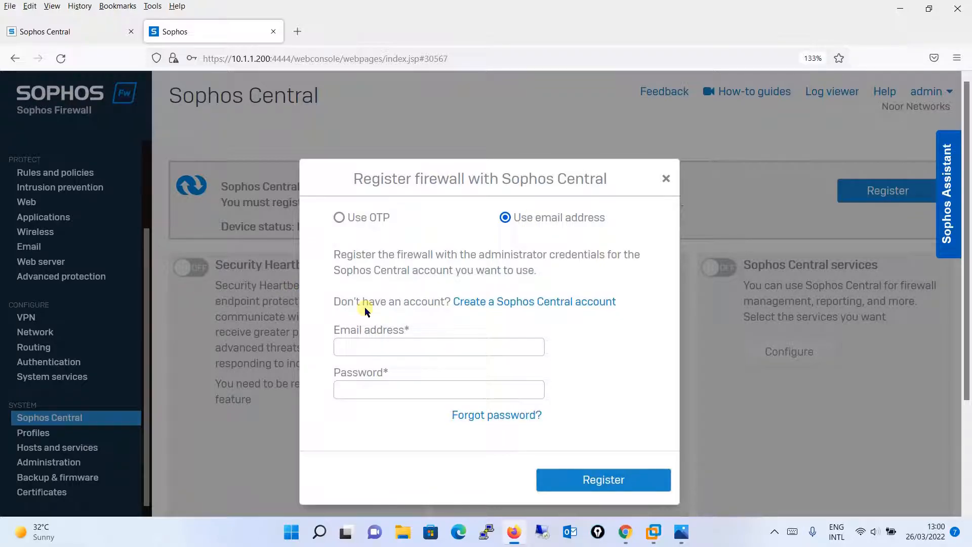
left_click(402, 346)
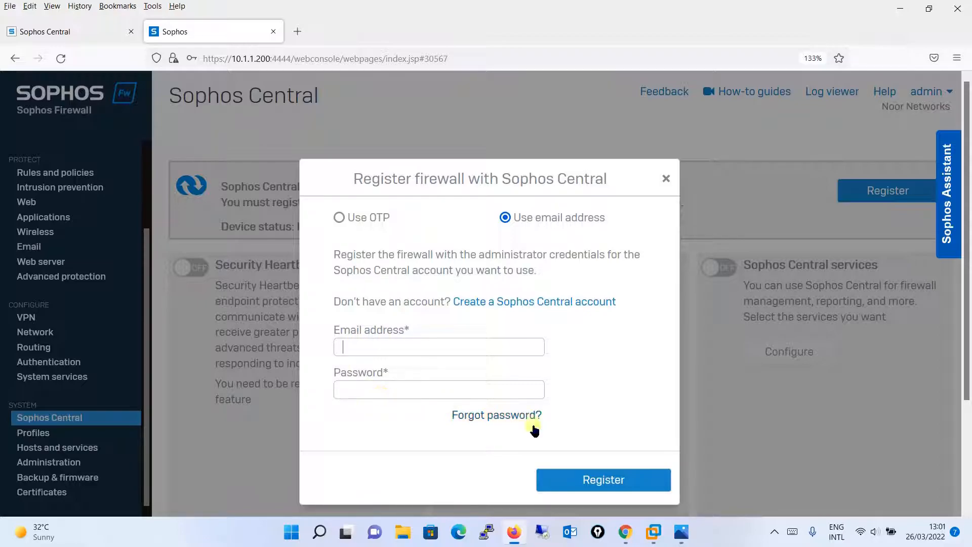
left_click(413, 346)
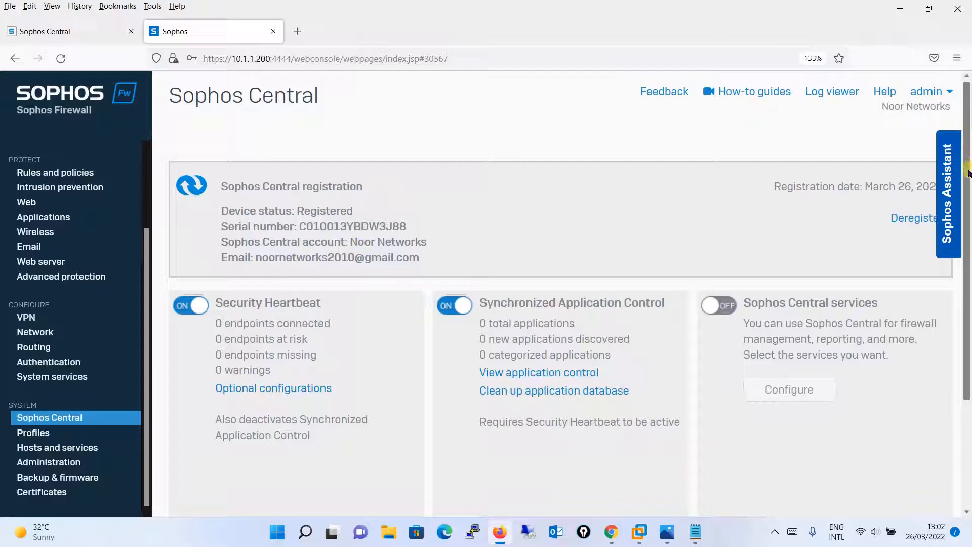
left_click_drag(968, 172, 962, 326)
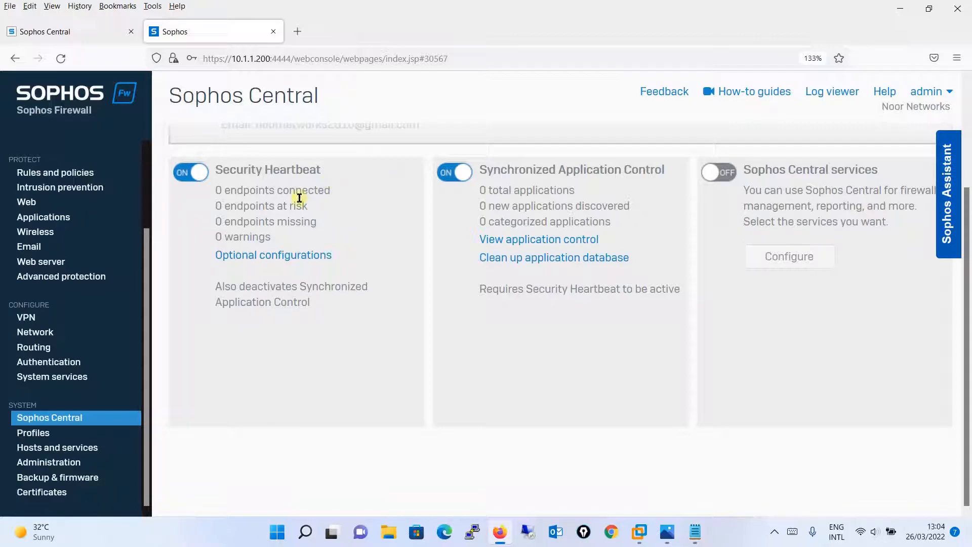
Step: In the Sophos Central console, open the Alerts page and expand the details of the alert about the newly registered firewall
left_click(66, 33)
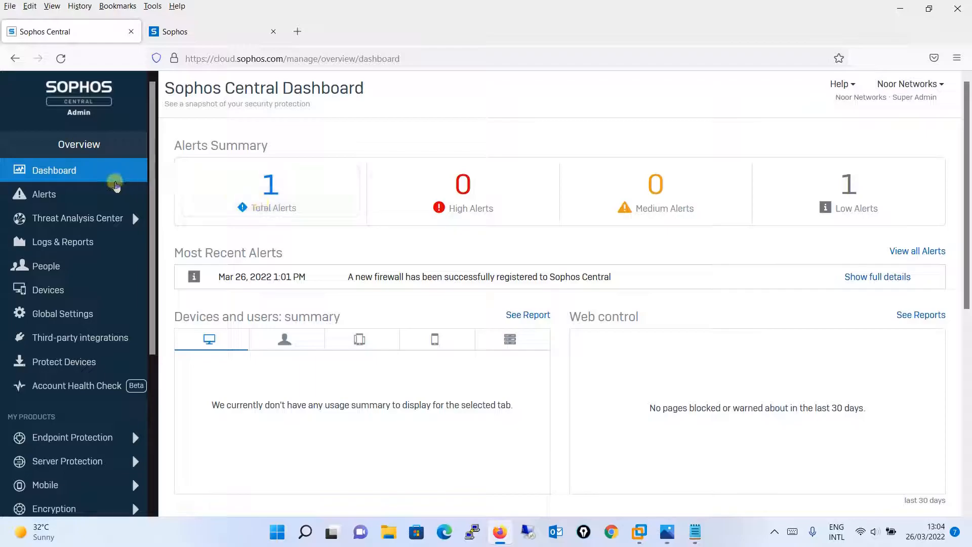
left_click(109, 193)
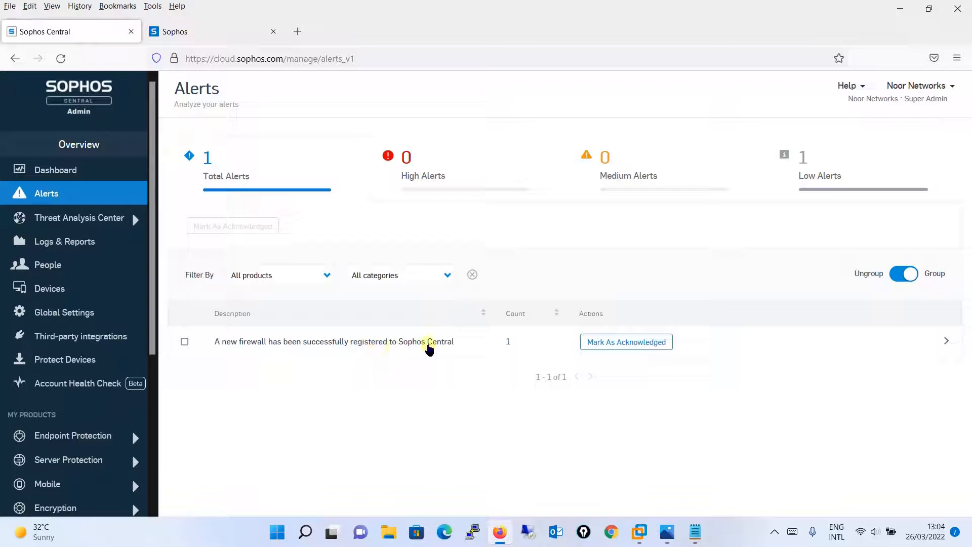
left_click(948, 341)
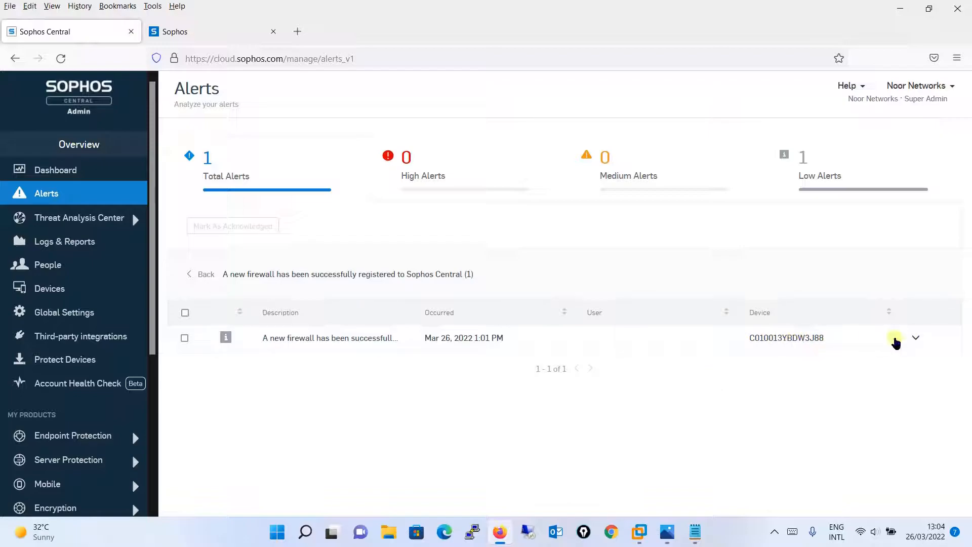
left_click(914, 338)
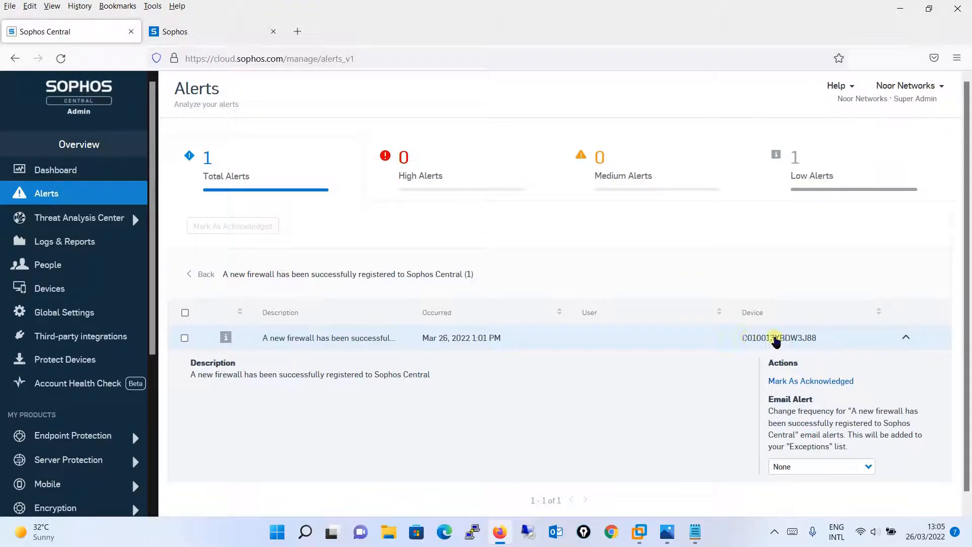
Step: Compare the serial number on the firewall's Control center with the device listed in the Sophos Central alert
left_click(198, 32)
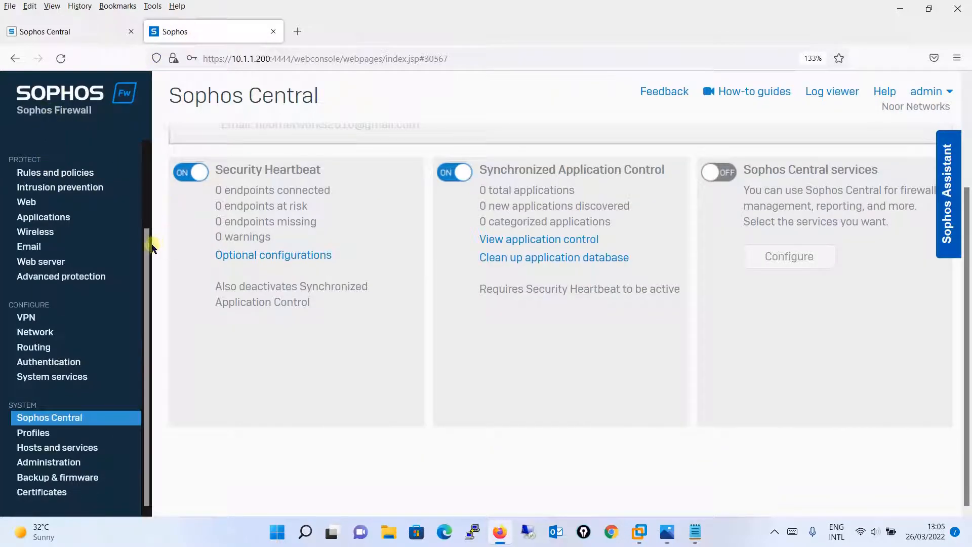
left_click_drag(153, 247, 152, 171)
left_click(66, 165)
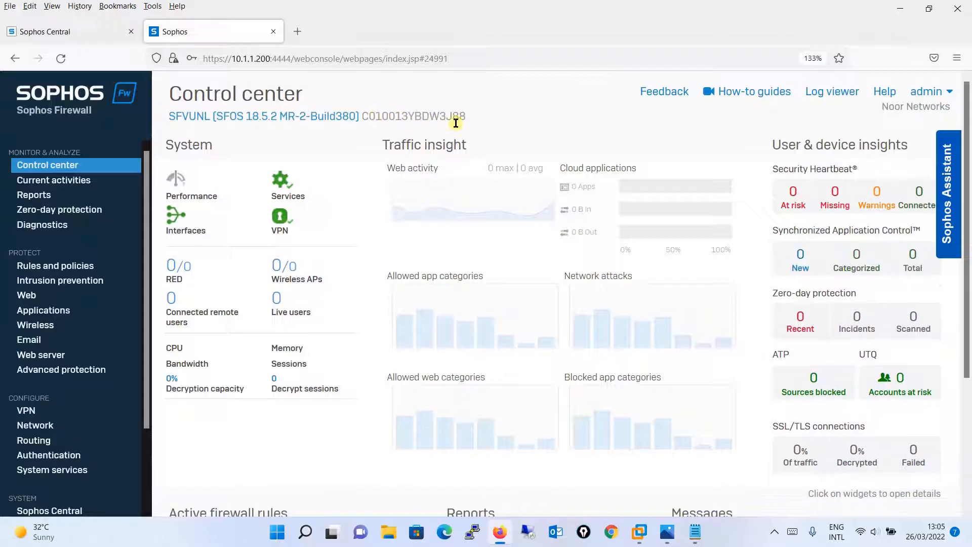
left_click(65, 34)
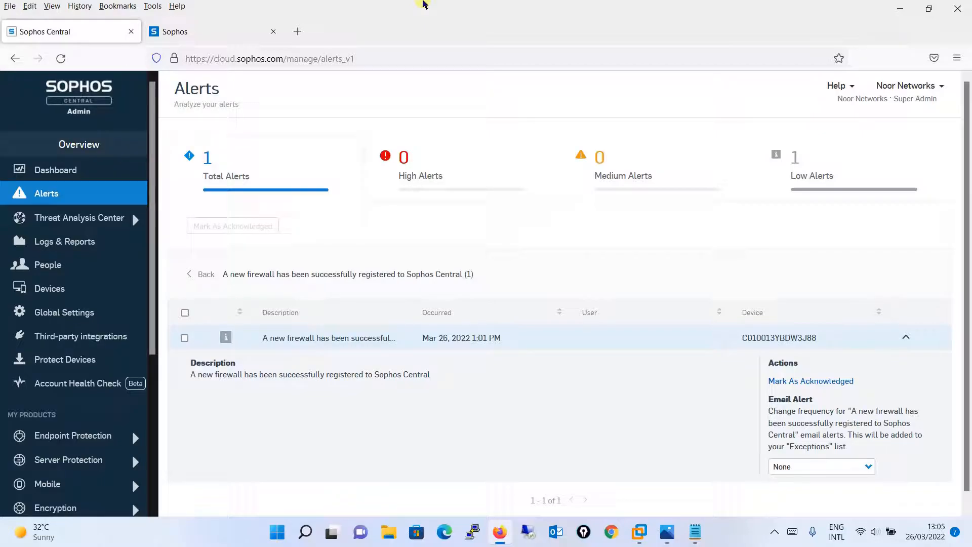
Step: Return to the firewall's web console and open its Sophos Central page
left_click(228, 31)
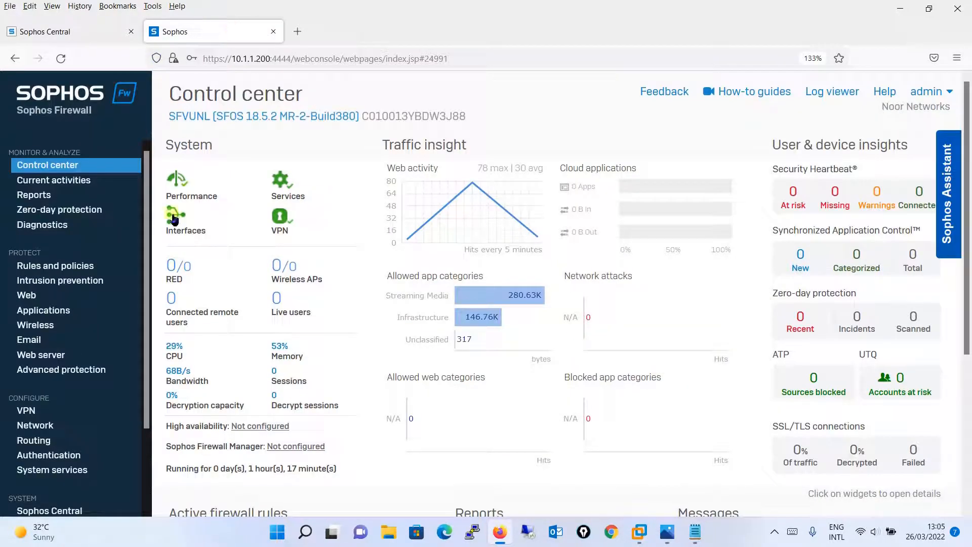
scroll(142, 370, "down", 3)
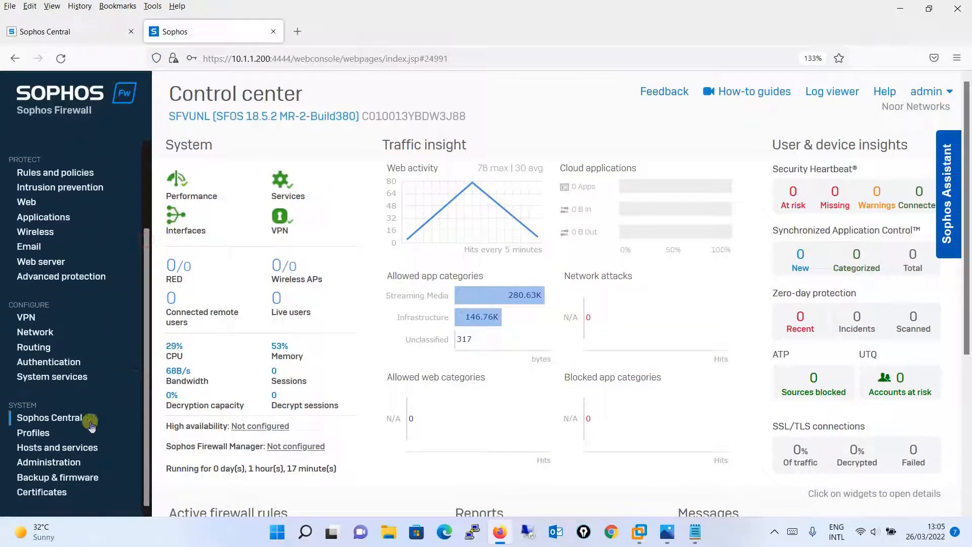
left_click(70, 420)
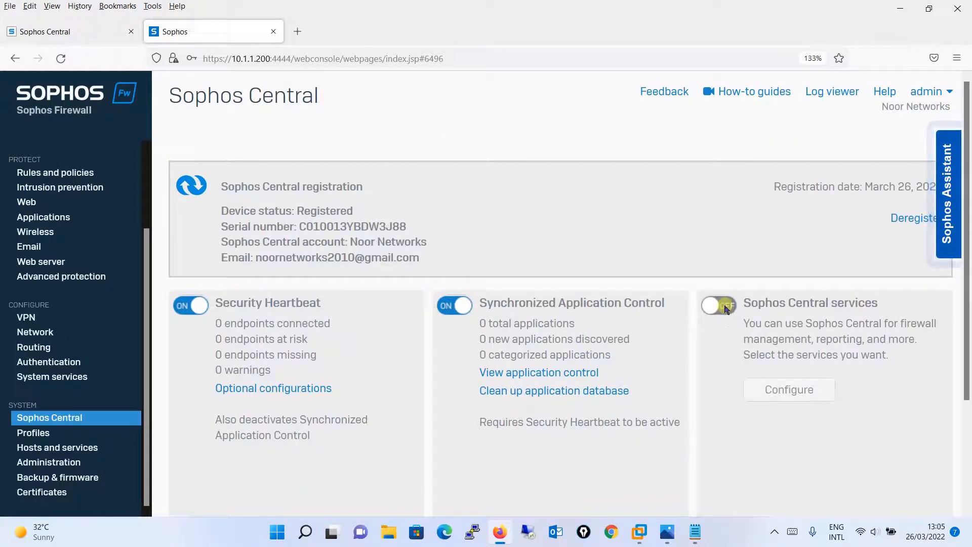
left_click(727, 310)
left_click(695, 194)
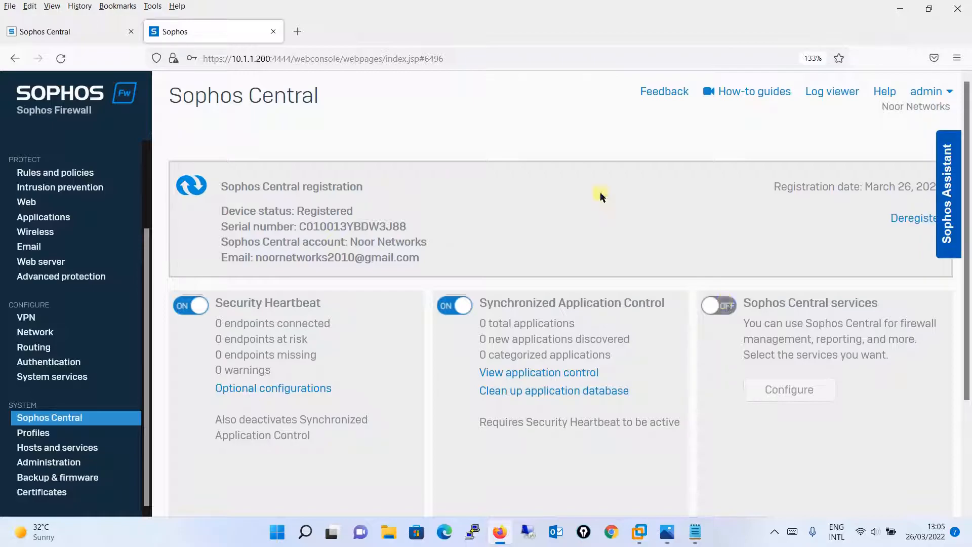
left_click(118, 34)
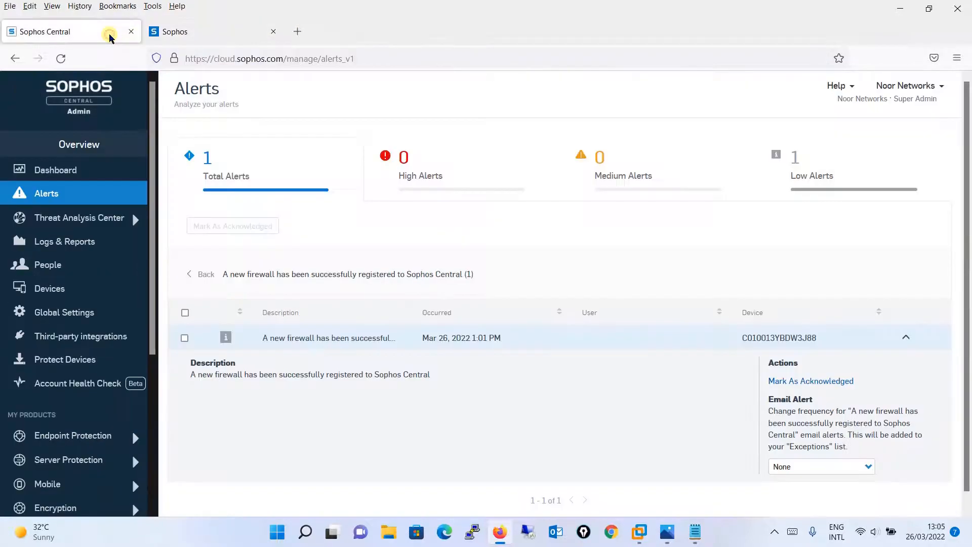
left_click(176, 39)
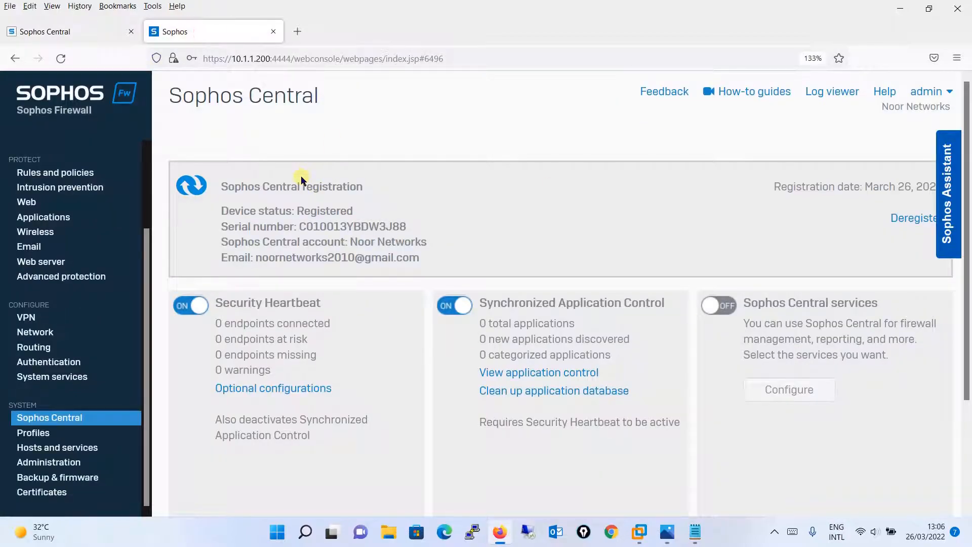
Step: Turn on Sophos Central services with reports and logs sending, management from Sophos Central and configuration backups enabled, and apply them
left_click(725, 308)
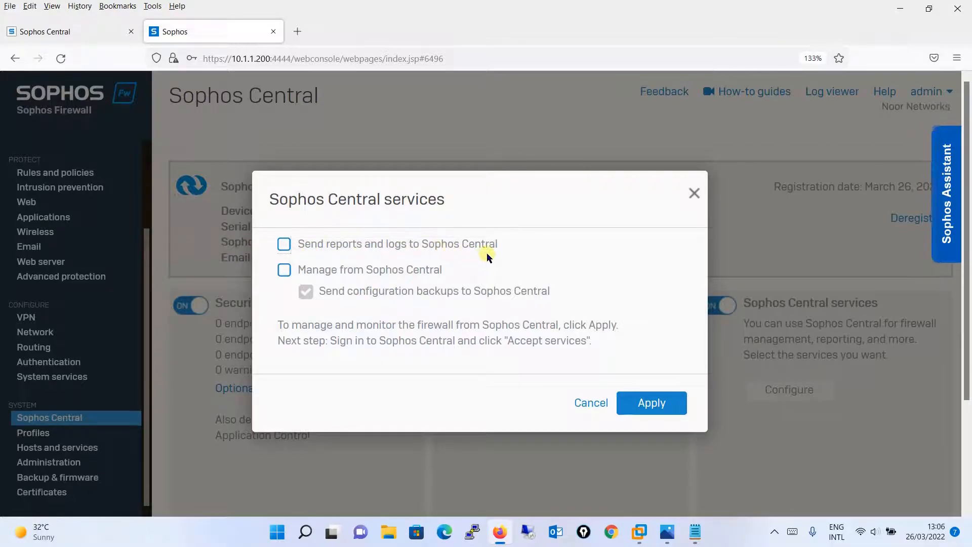
left_click(284, 245)
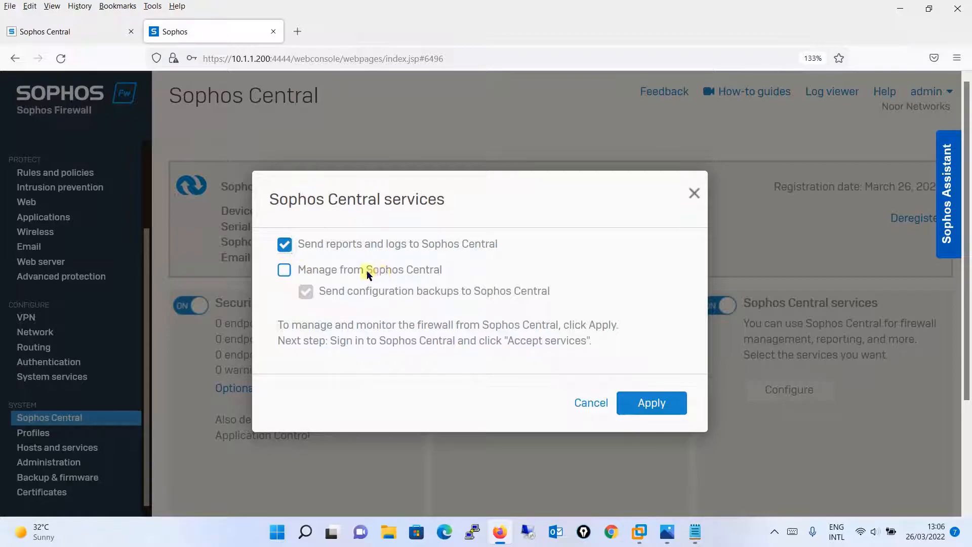
left_click(285, 273)
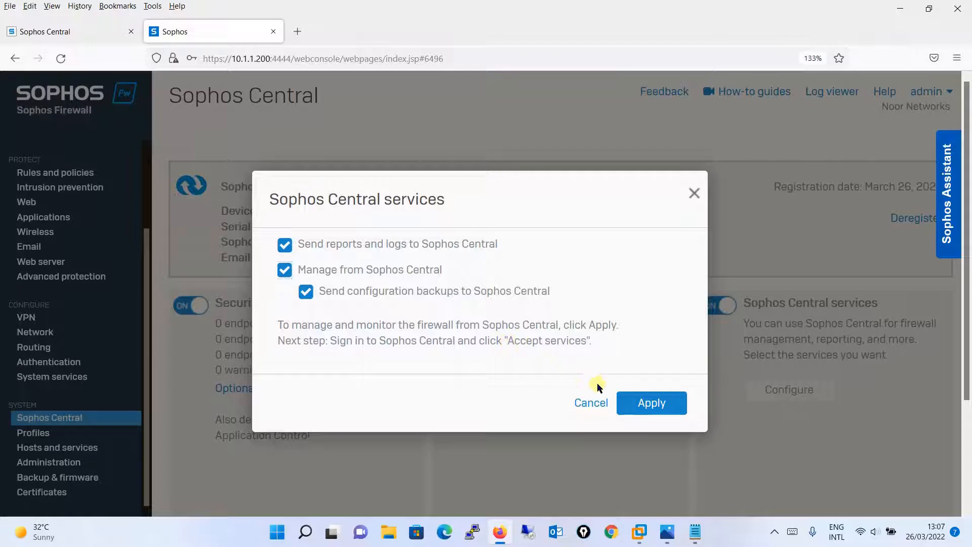
left_click(644, 405)
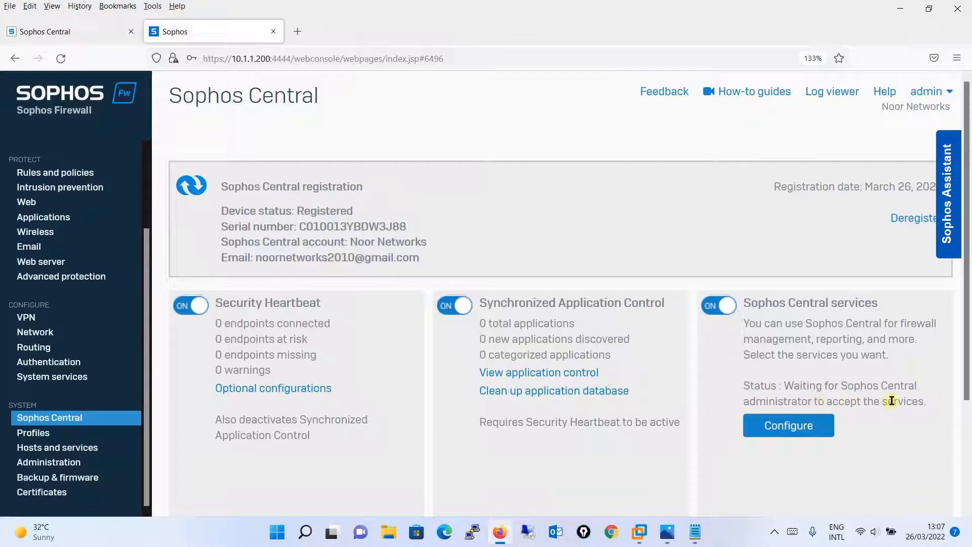
Step: In the Sophos Central console, refresh the alerts and expand the alert about the firewall awaiting approval to be managed
left_click(69, 31)
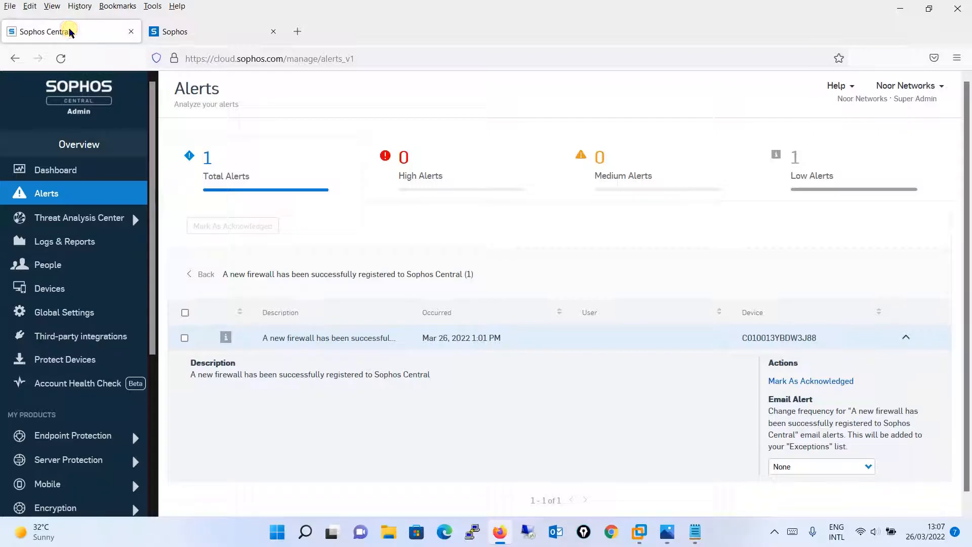
left_click(209, 159)
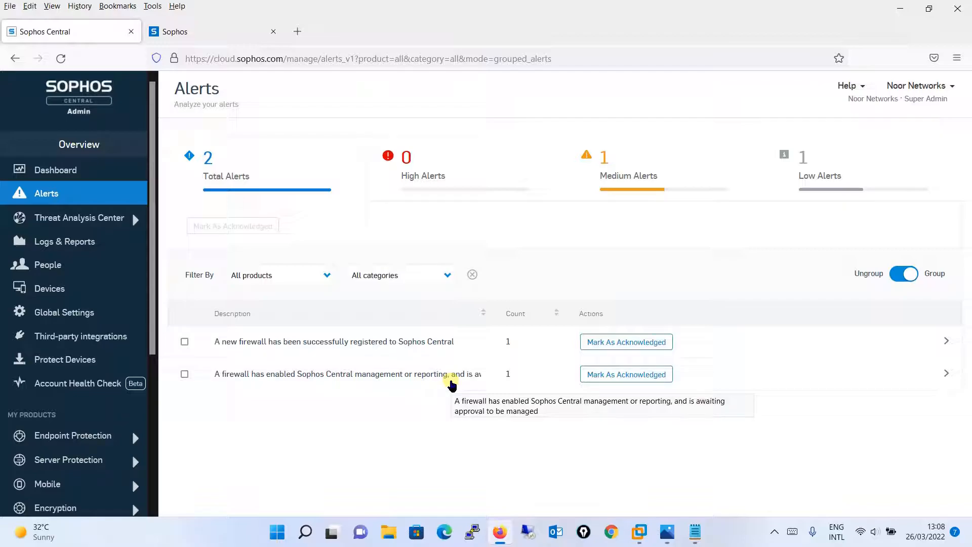
left_click(944, 375)
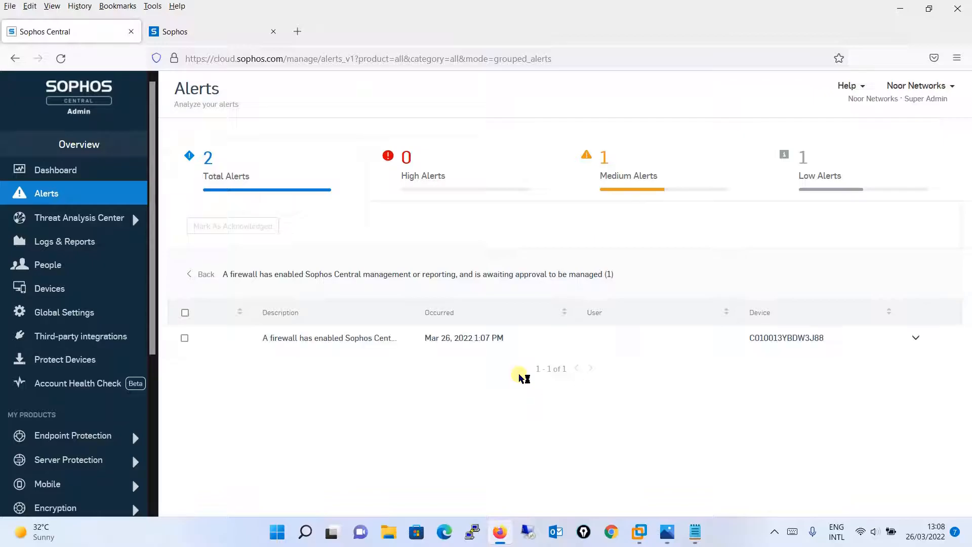
left_click(916, 338)
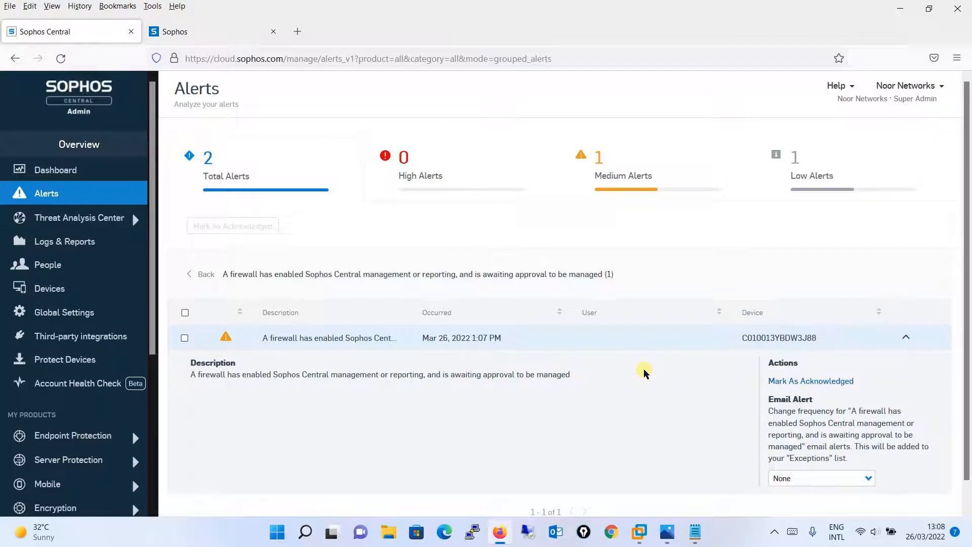
Step: Open Registered Firewall Appliances from the Global Settings of Sophos Central
left_click(46, 173)
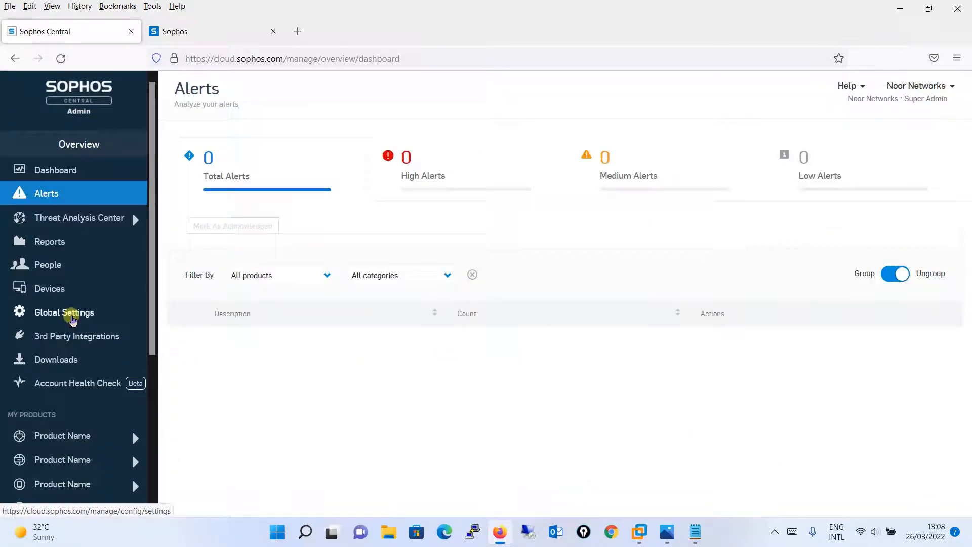
left_click(67, 314)
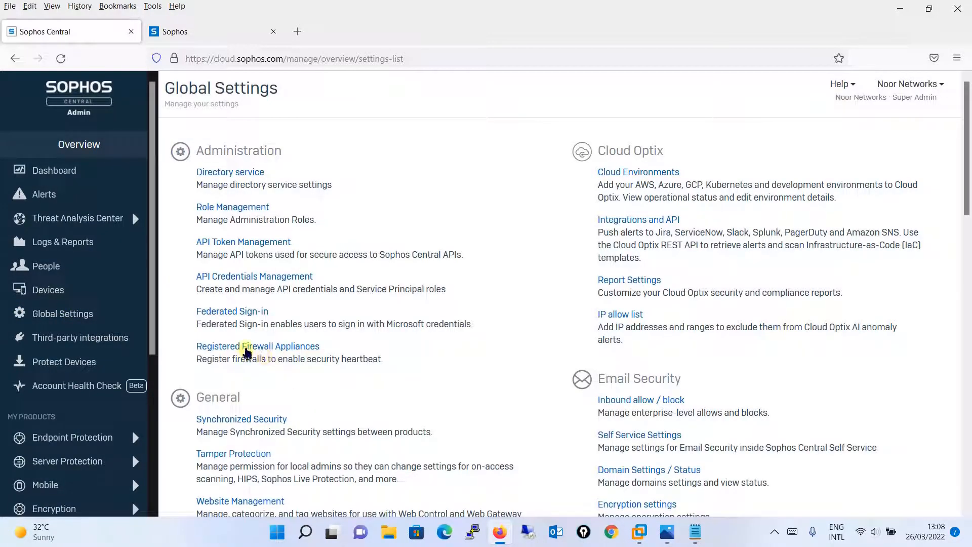
left_click(249, 349)
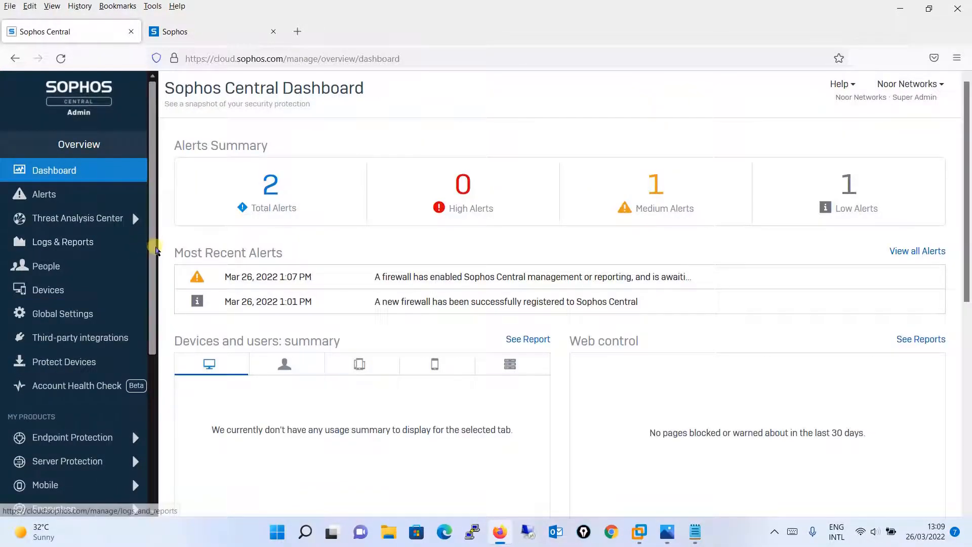
Step: Open the Firewalls list in Firewall Management, then collapse and re-expand the Ungrouped firewalls
left_click_drag(155, 245, 147, 424)
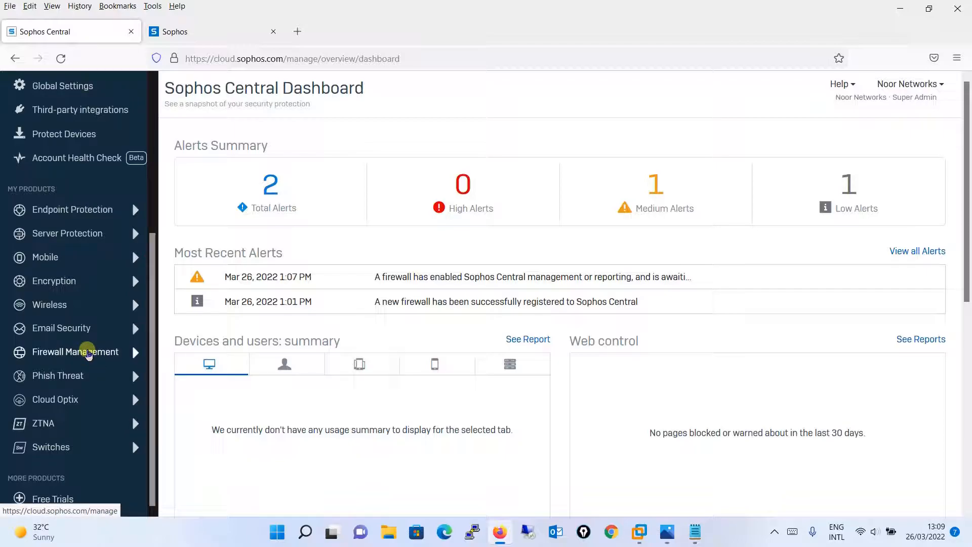
left_click(88, 353)
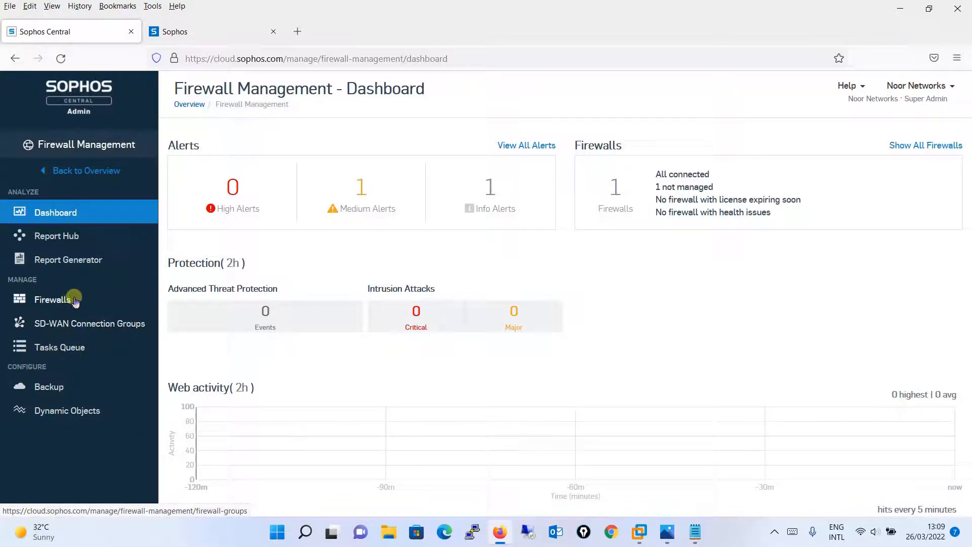
left_click(79, 301)
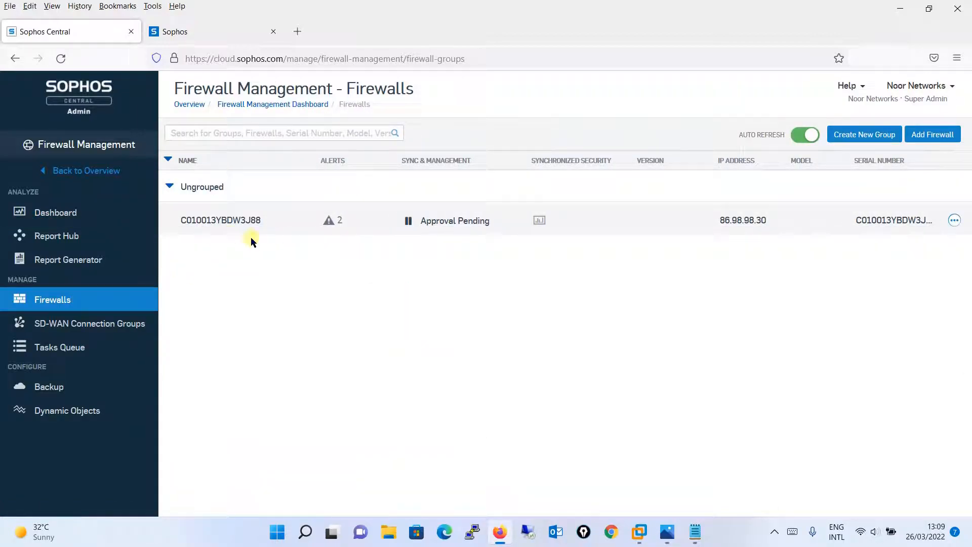
left_click(170, 188)
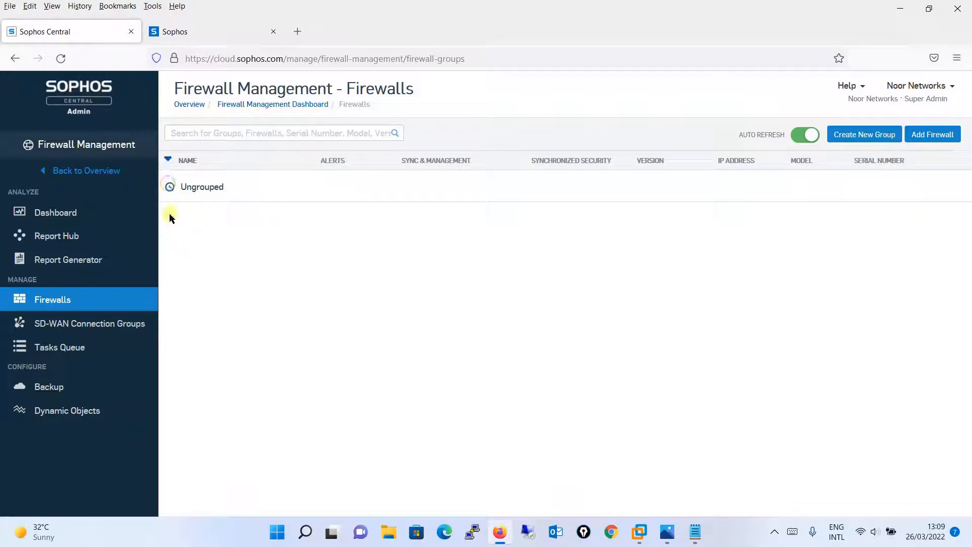
left_click(171, 188)
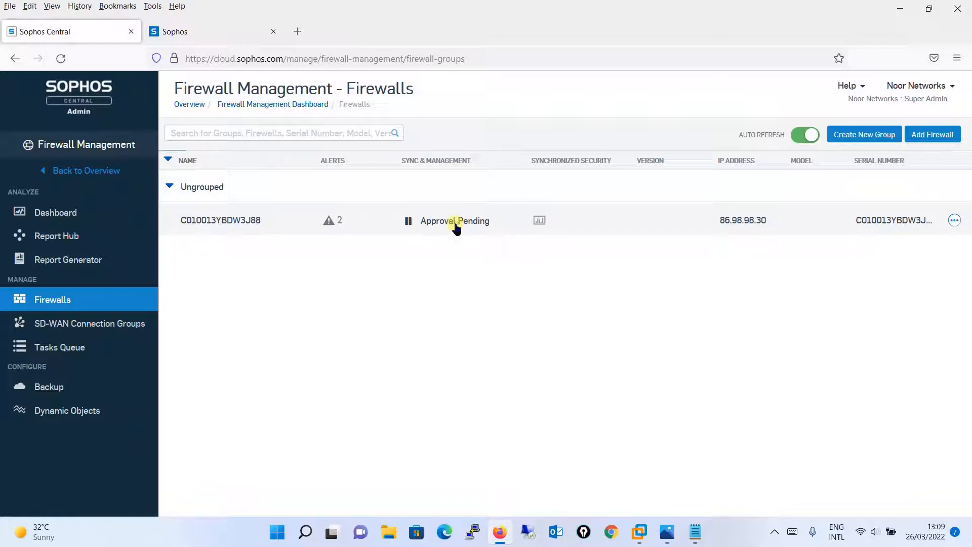
Step: Accept services for the firewall pending approval and reopen its sync and management status details
left_click(456, 228)
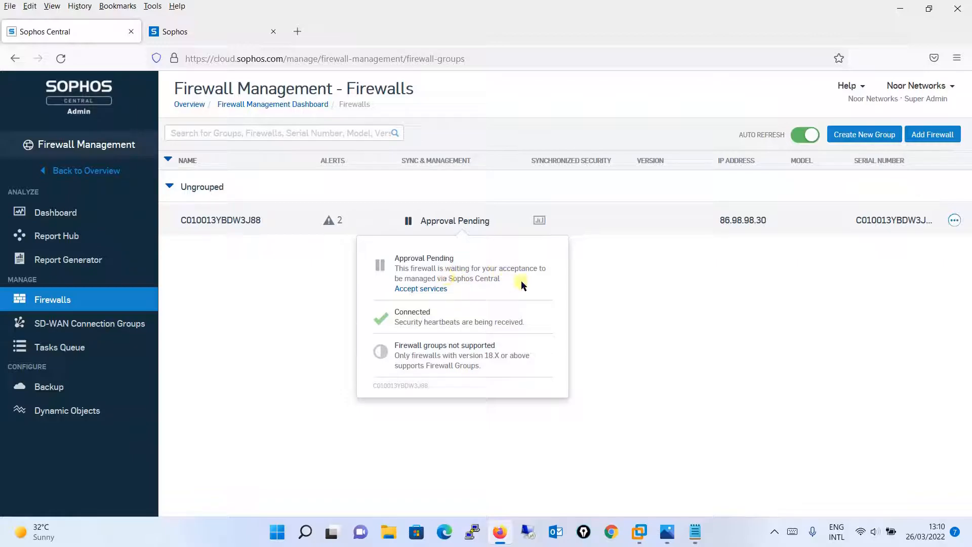
left_click(437, 290)
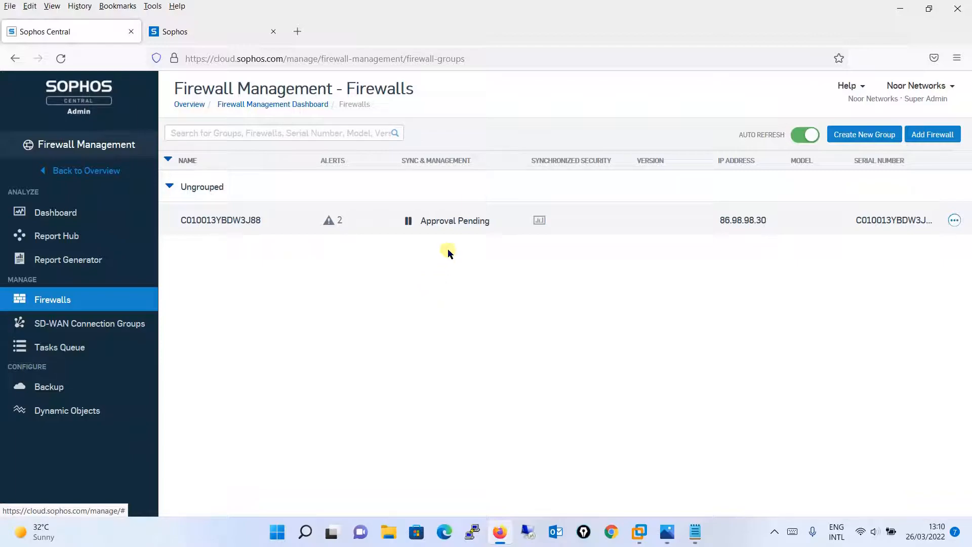
left_click(450, 221)
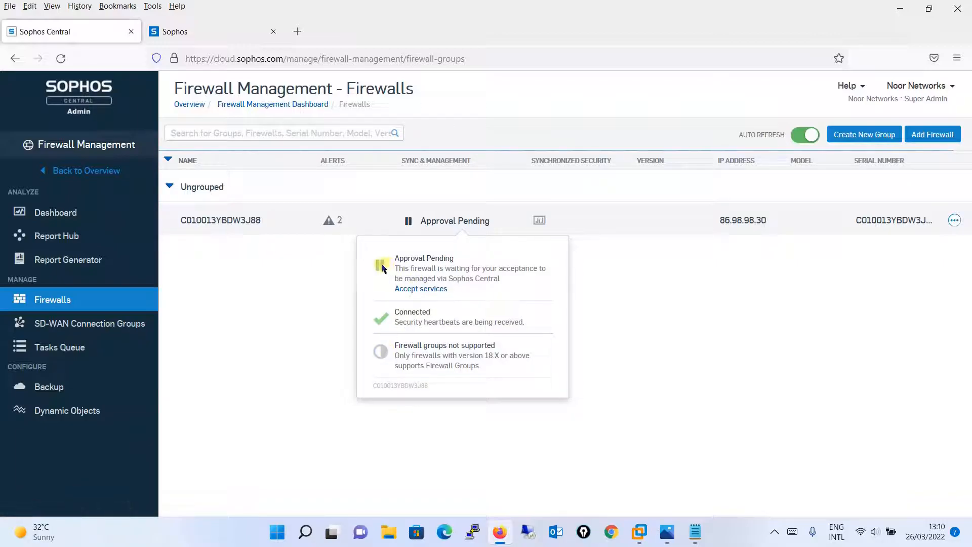
Step: Accept the services again for the firewall with pending approval and reload the Firewalls list
left_click(420, 290)
left_click(421, 226)
left_click(427, 289)
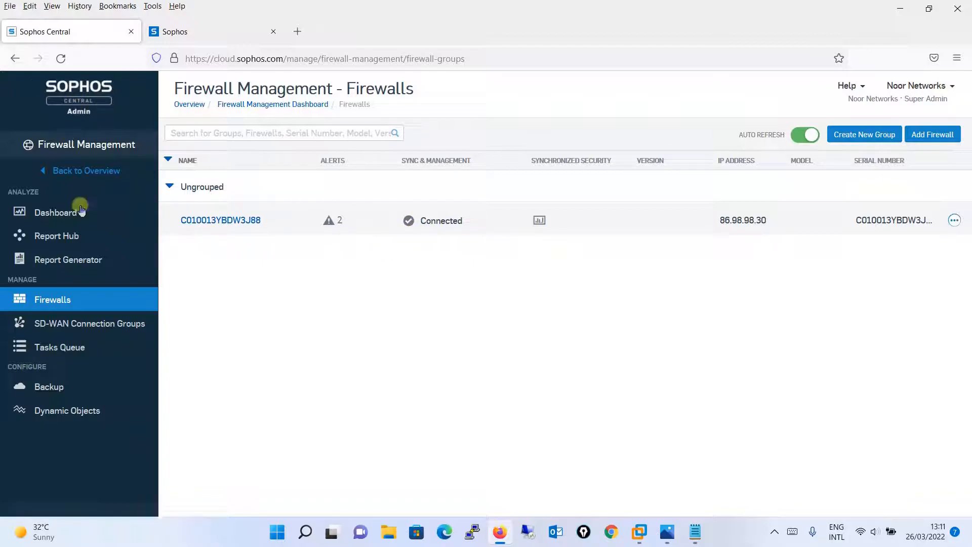
left_click(92, 303)
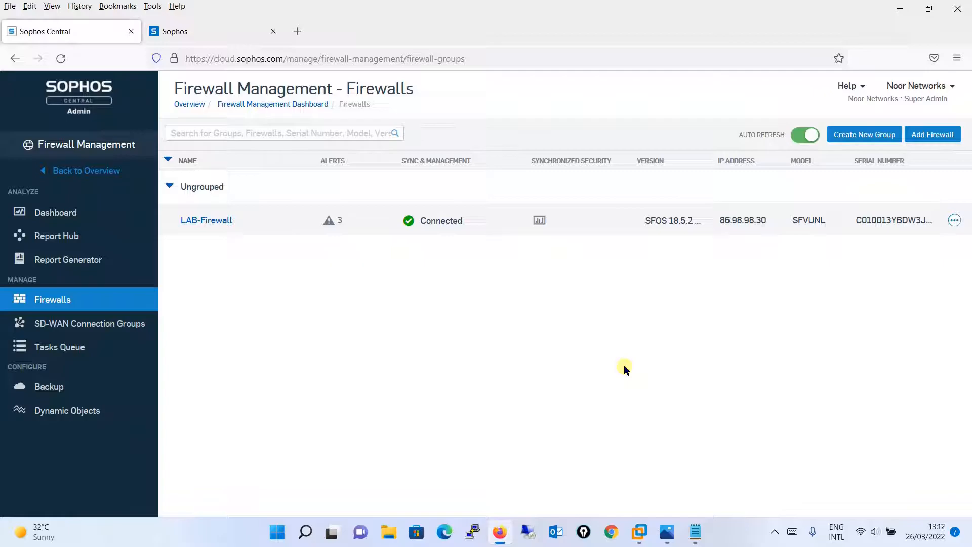
Step: Check the Sophos Central services status in the firewall's local web console against the firewall's entry in the Sophos Central Firewalls list
left_click(217, 26)
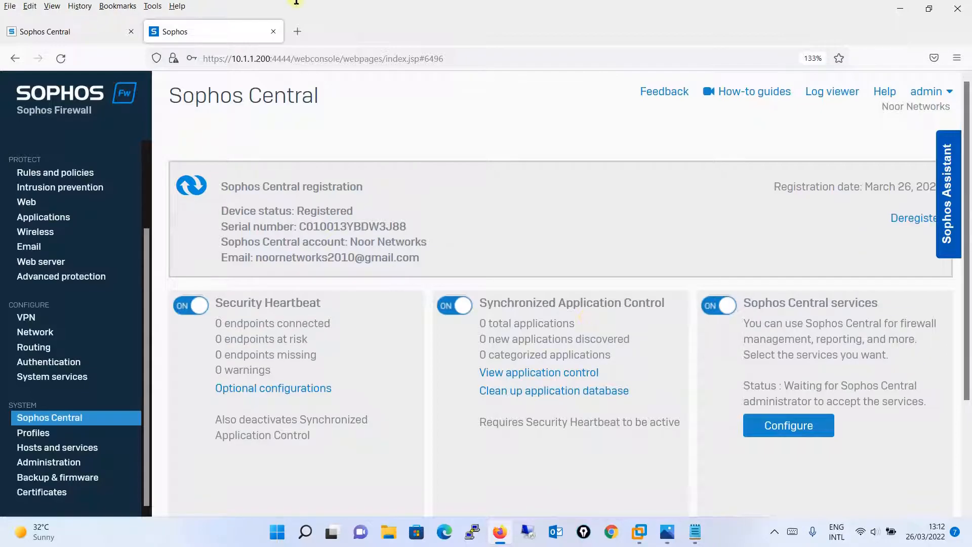
left_click(71, 30)
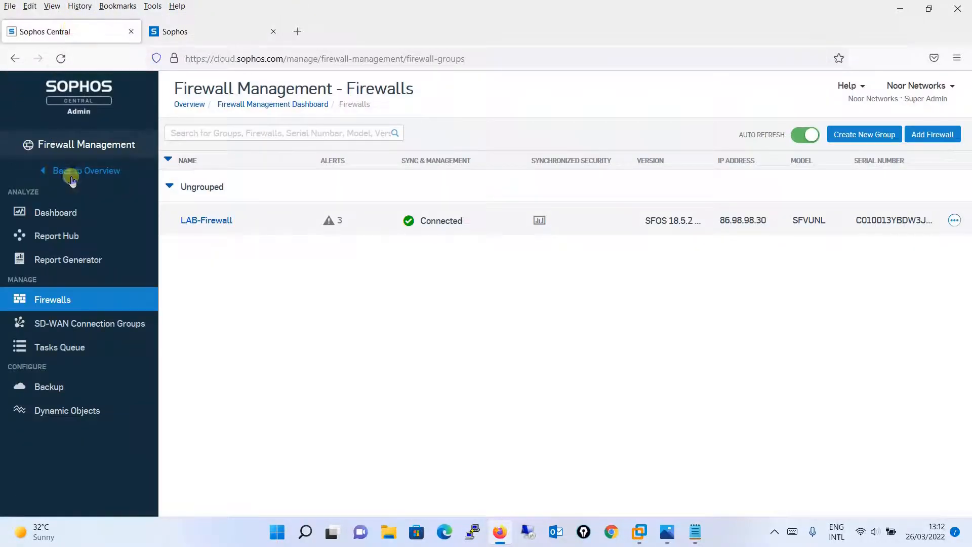
left_click(225, 40)
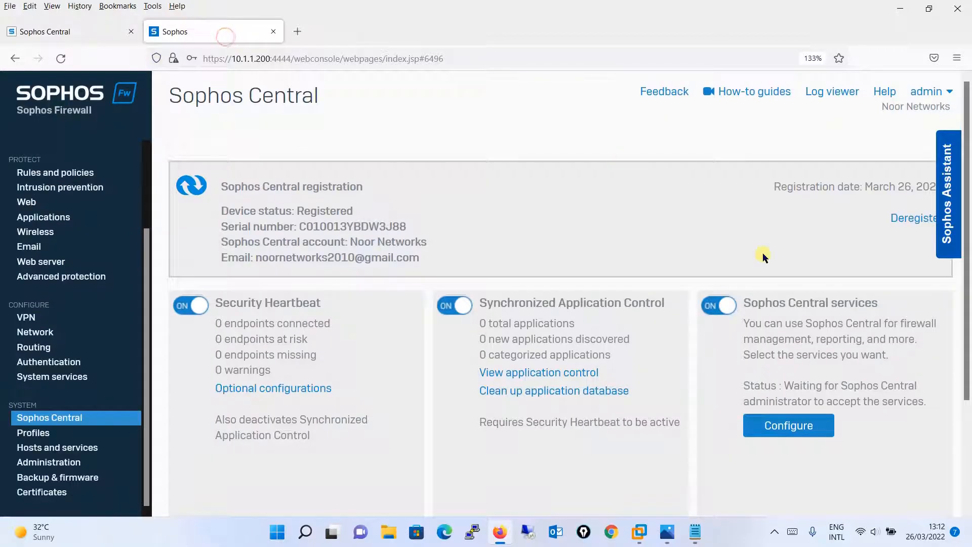
scroll(968, 225, "down", 3)
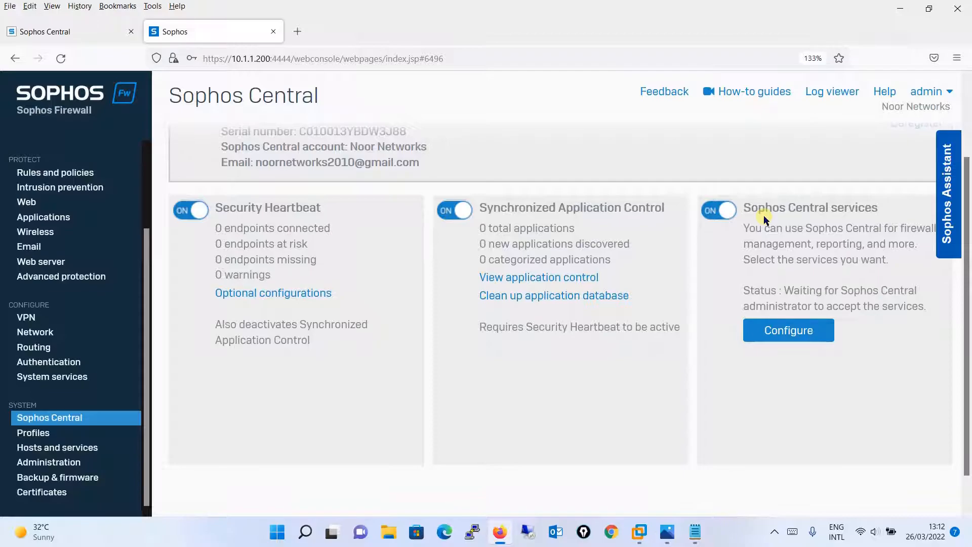
left_click(65, 39)
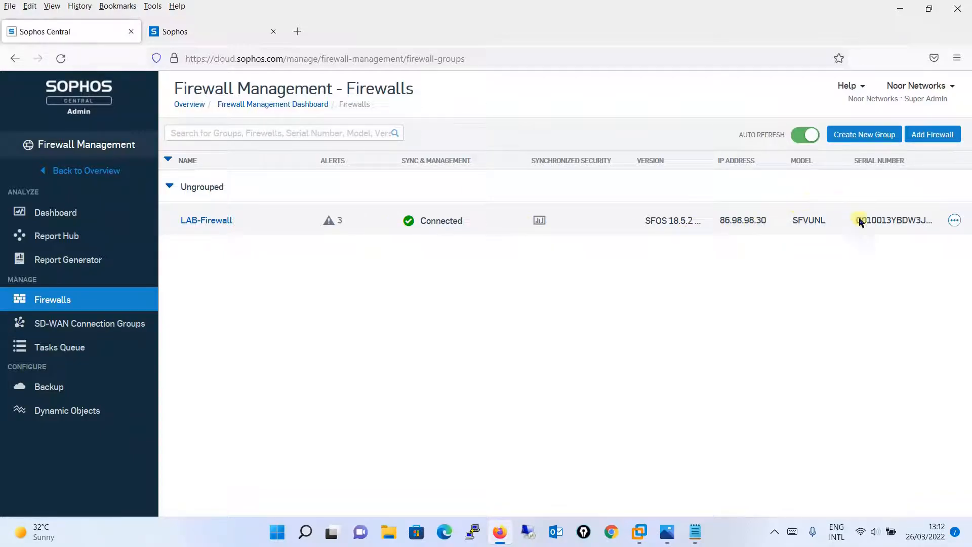
Step: Open LAB-Firewall's console through Sophos Central, compare its web address with the local console's, and go back
left_click(202, 221)
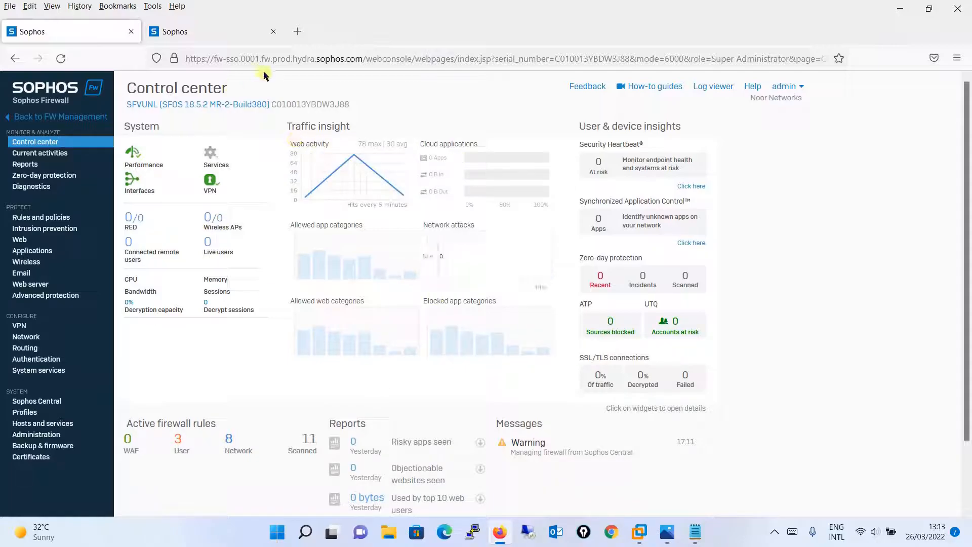
left_click(349, 58)
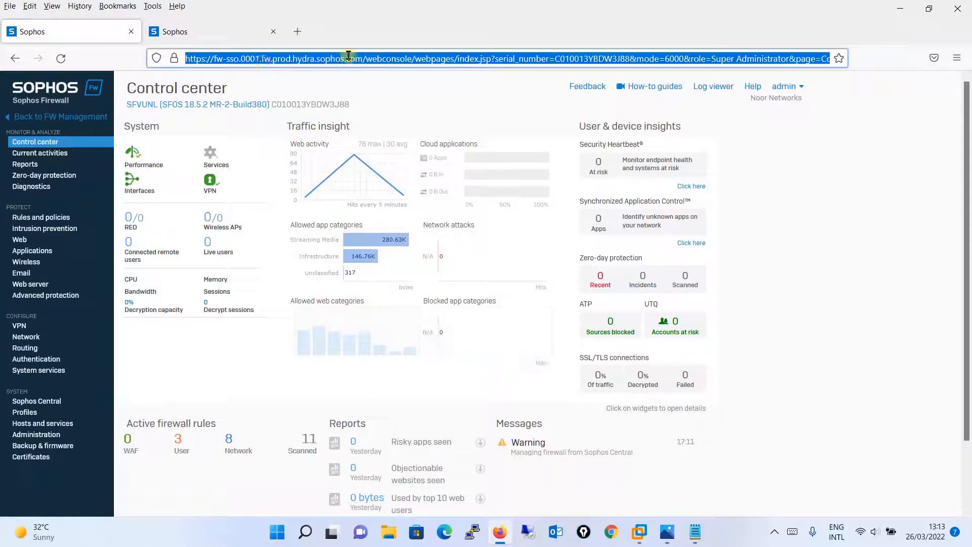
left_click(226, 31)
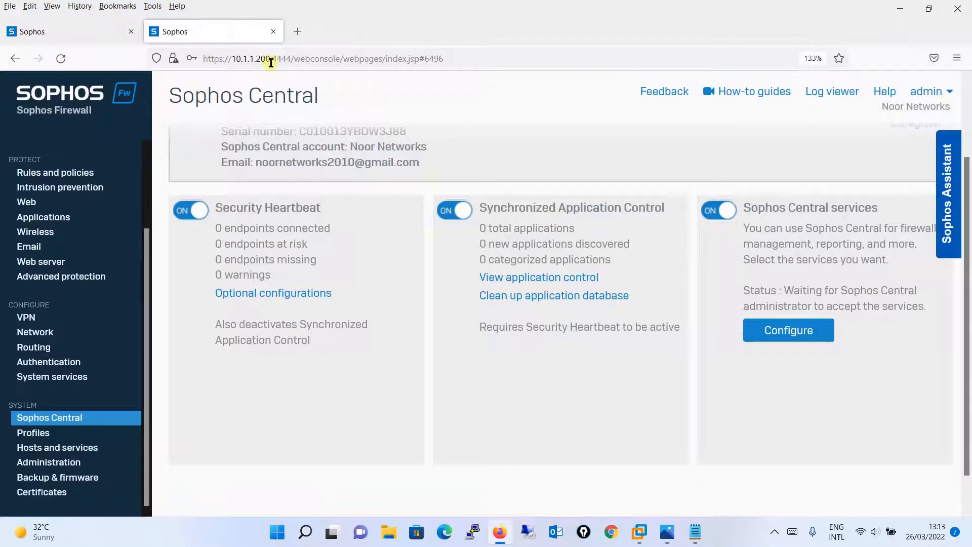
left_click(49, 39)
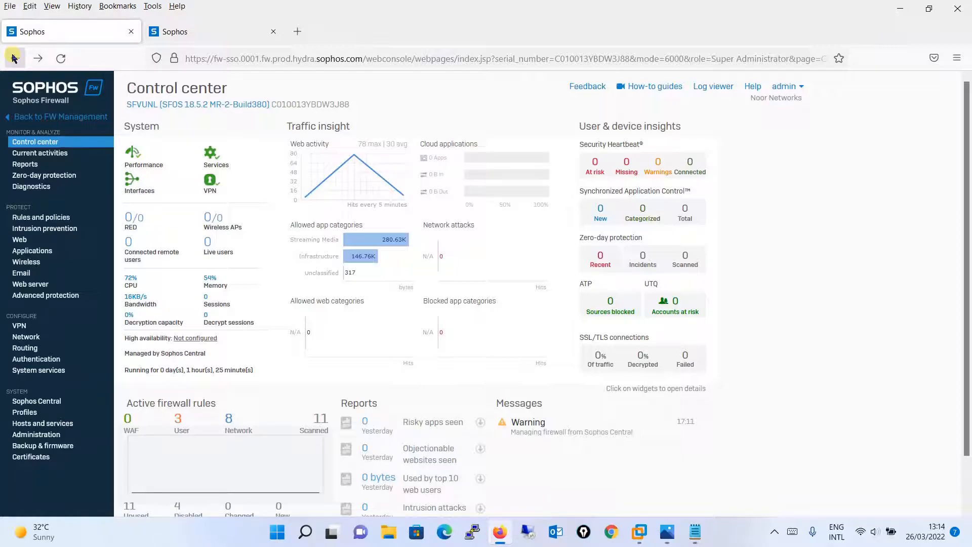
left_click(14, 58)
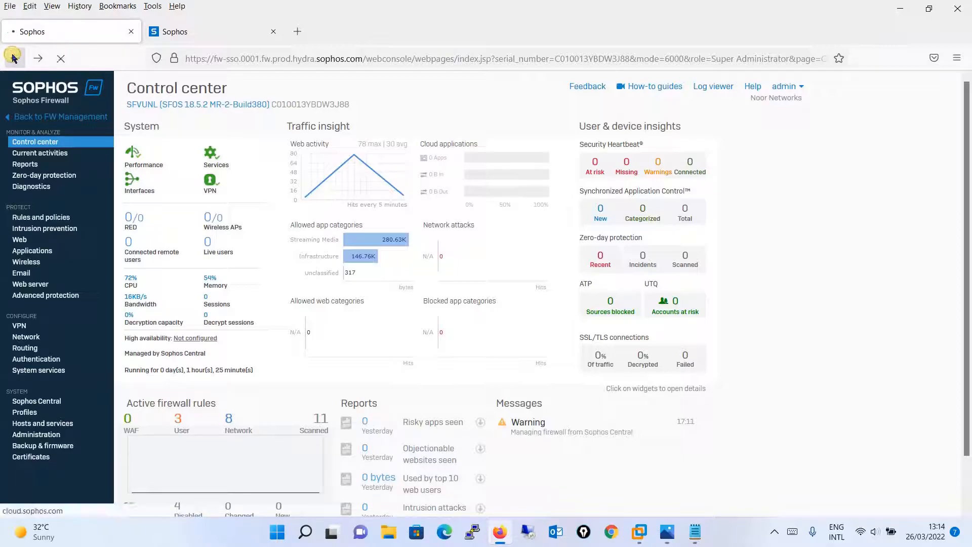